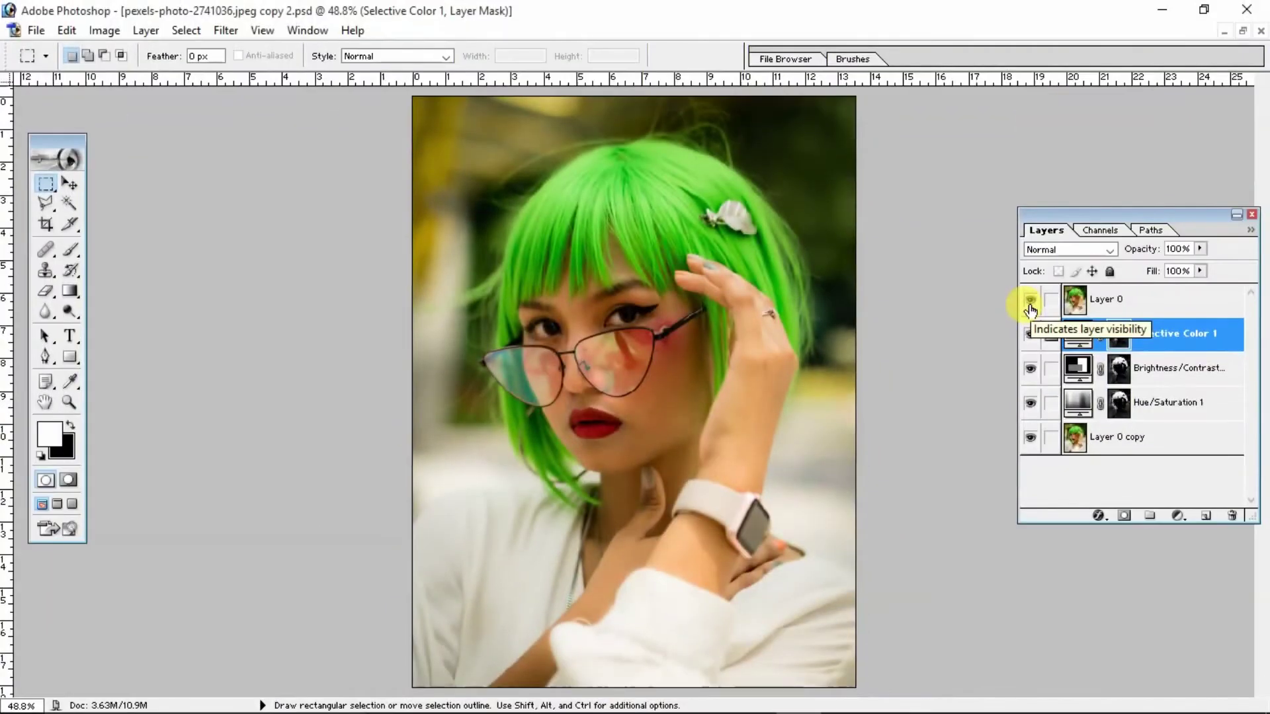
- Toggle Layer 0's visibility to compare the green original with the dark-hair result
left_click(1031, 303)
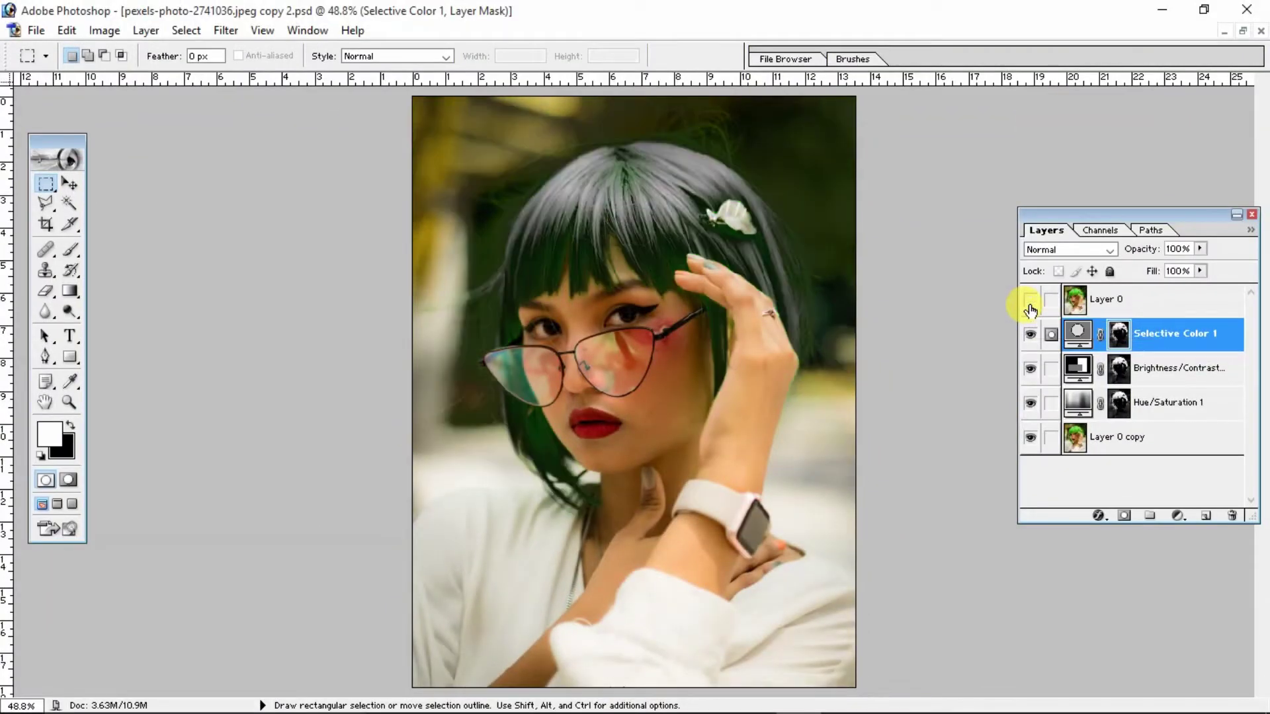
left_click(1030, 303)
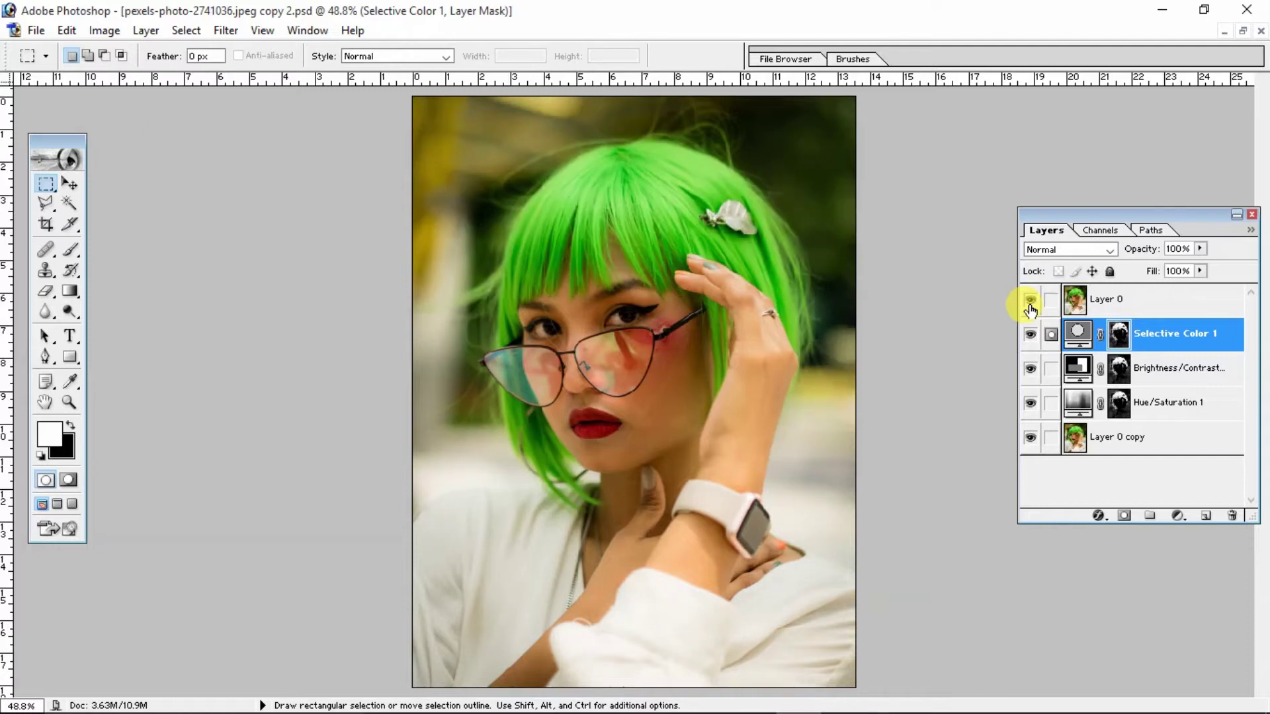
left_click(1030, 303)
left_click(1031, 303)
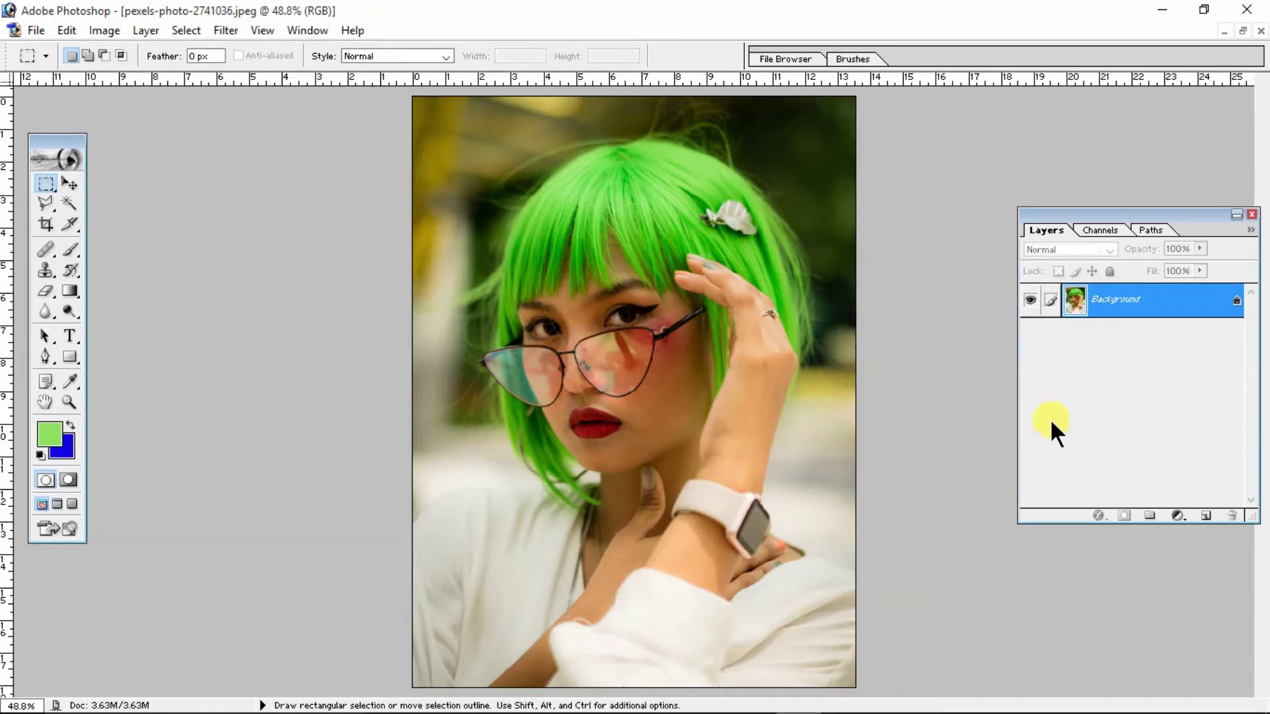
left_click(1180, 516)
left_click(1050, 372)
left_click(307, 30)
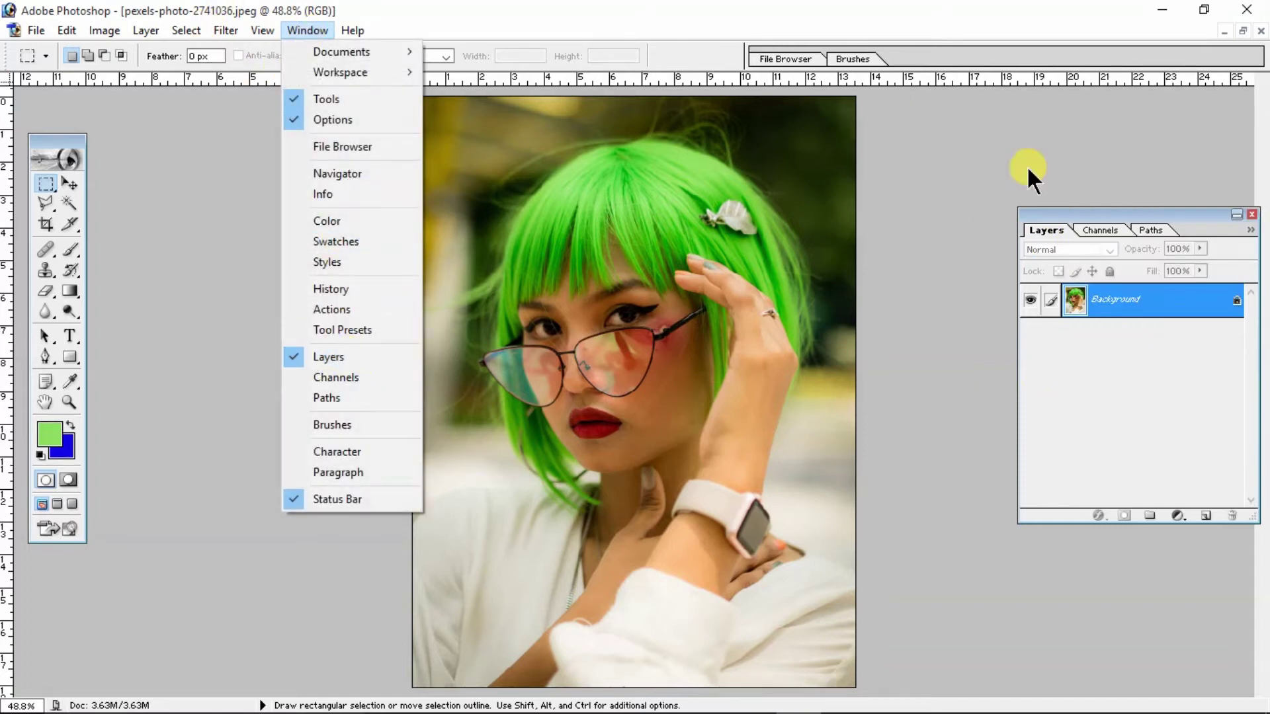
left_click(1118, 216)
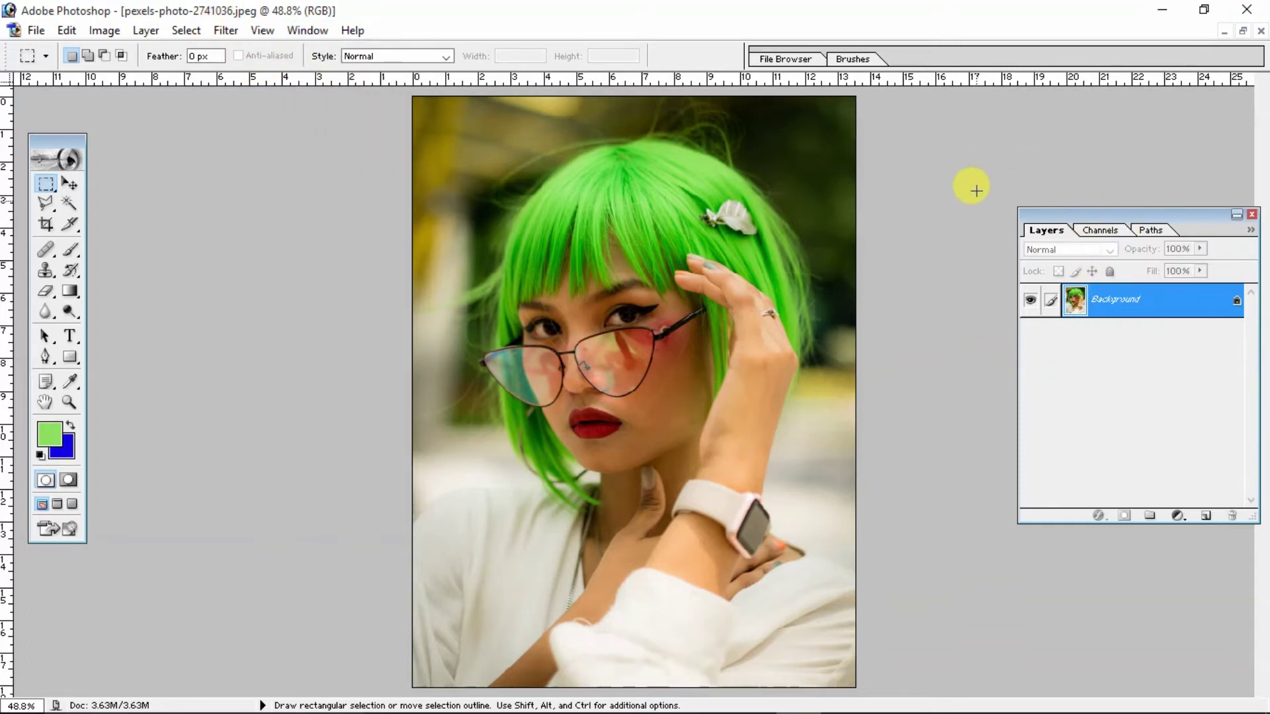
left_click(1174, 517)
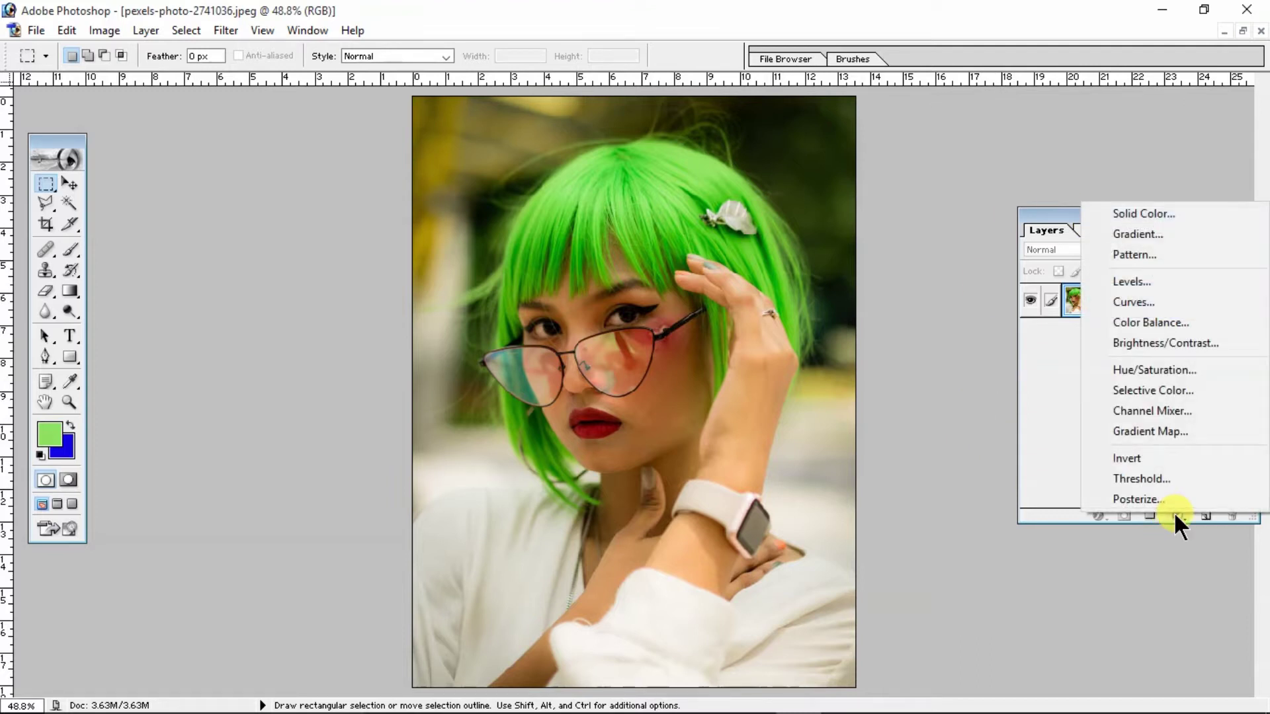
left_click(1165, 367)
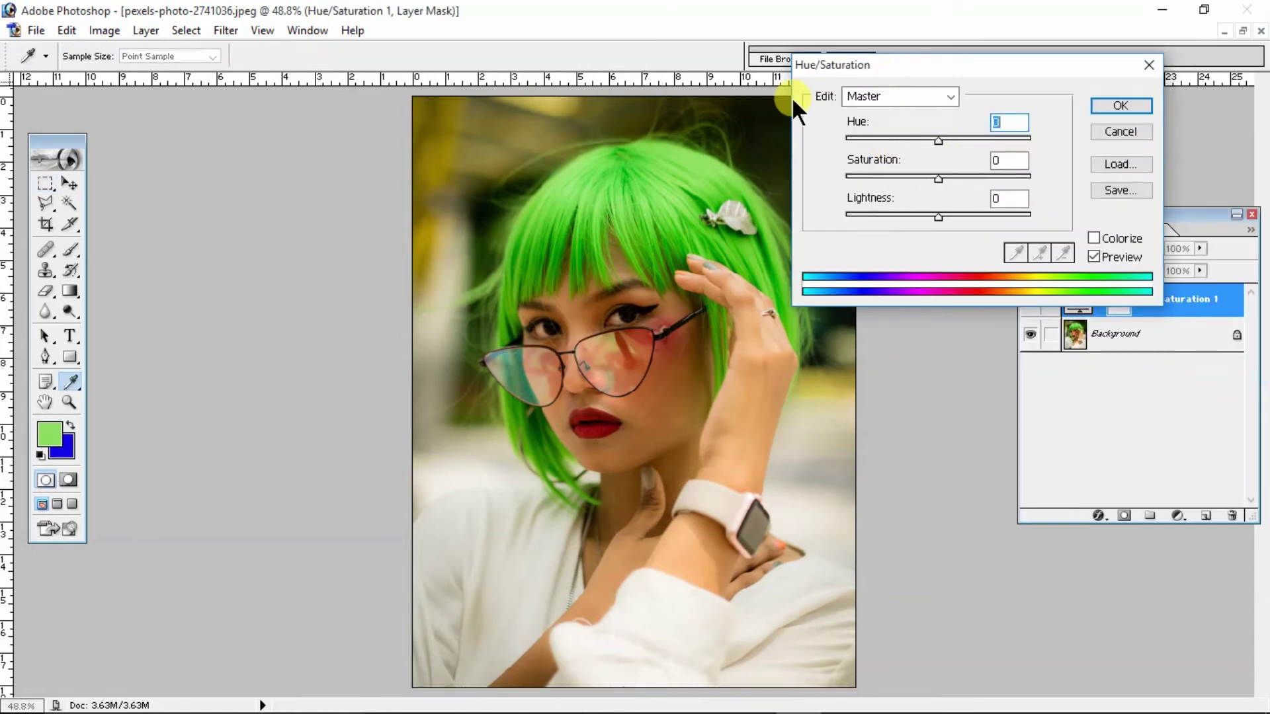
left_click(915, 94)
left_click(916, 93)
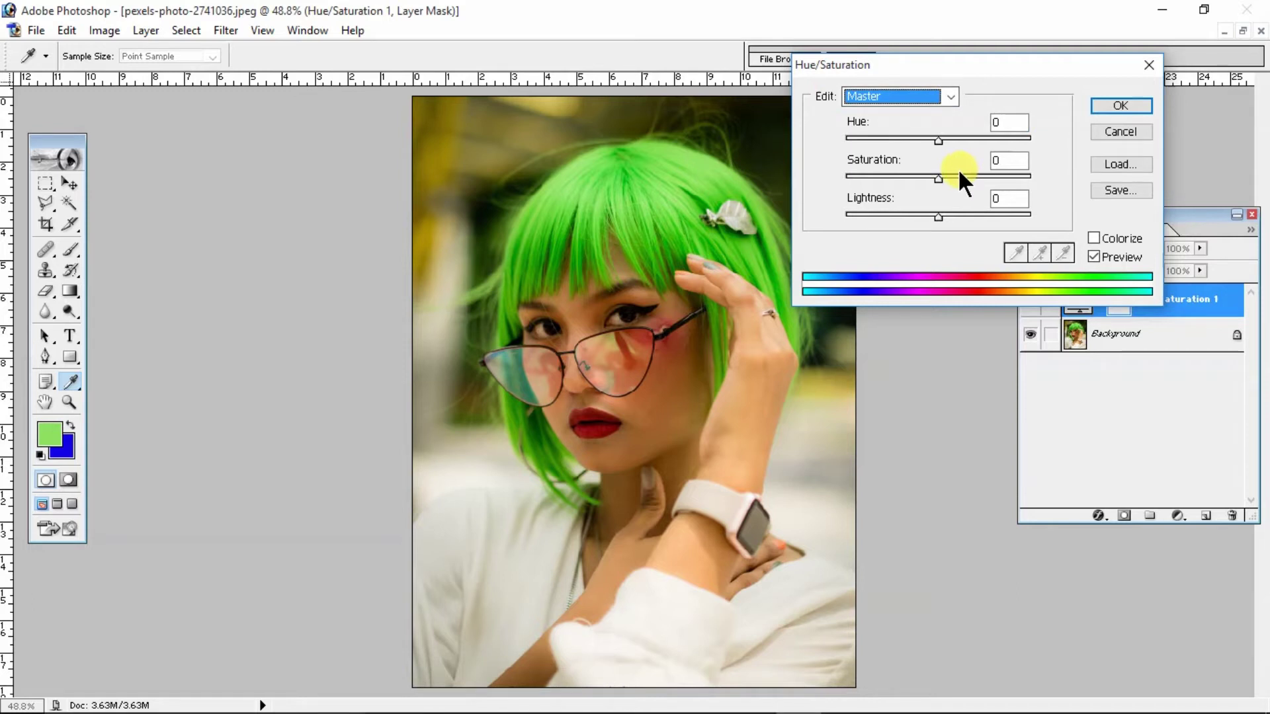
left_click_drag(936, 177, 819, 184)
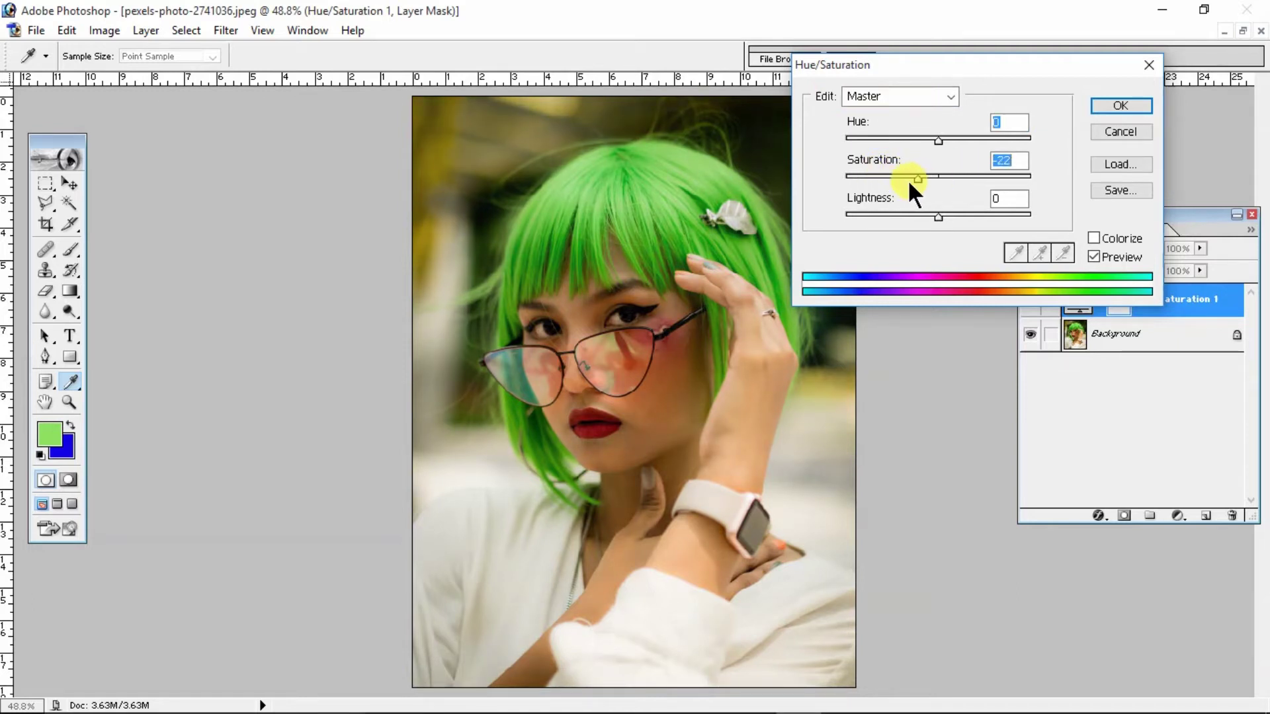
left_click(1118, 132)
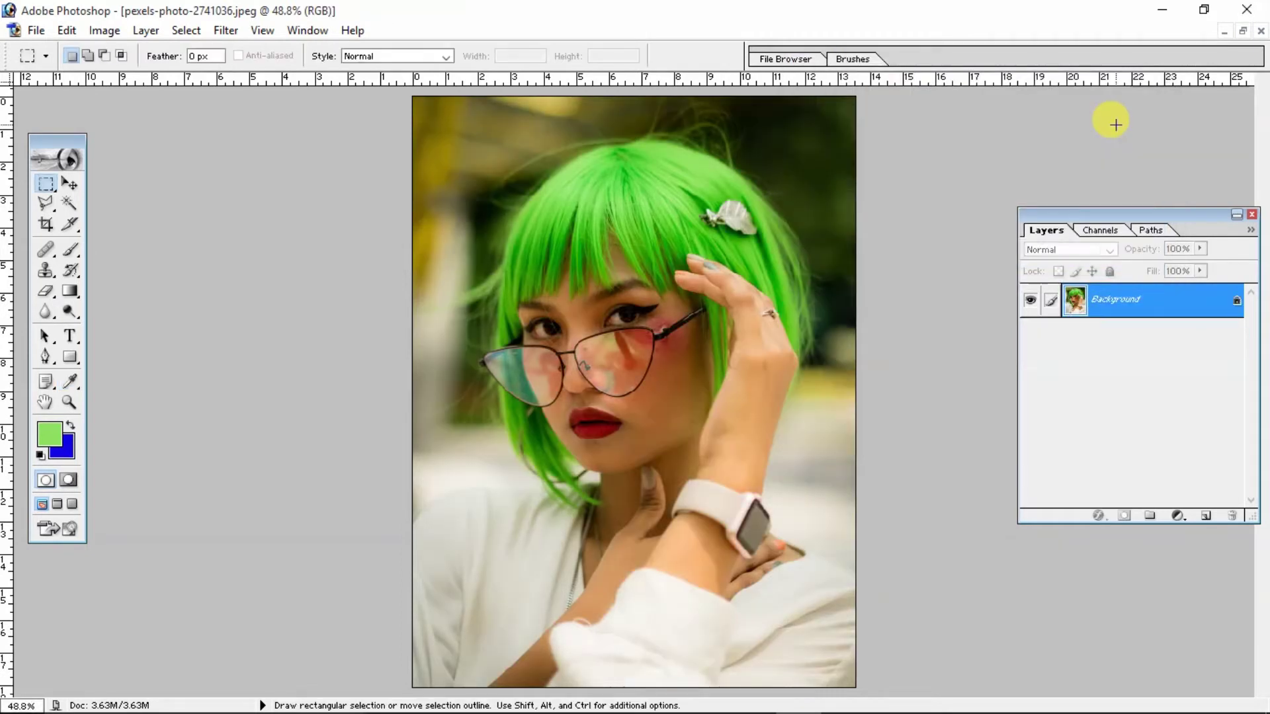
- Select the bright green hair with Color Range by sampling its colour
left_click(177, 29)
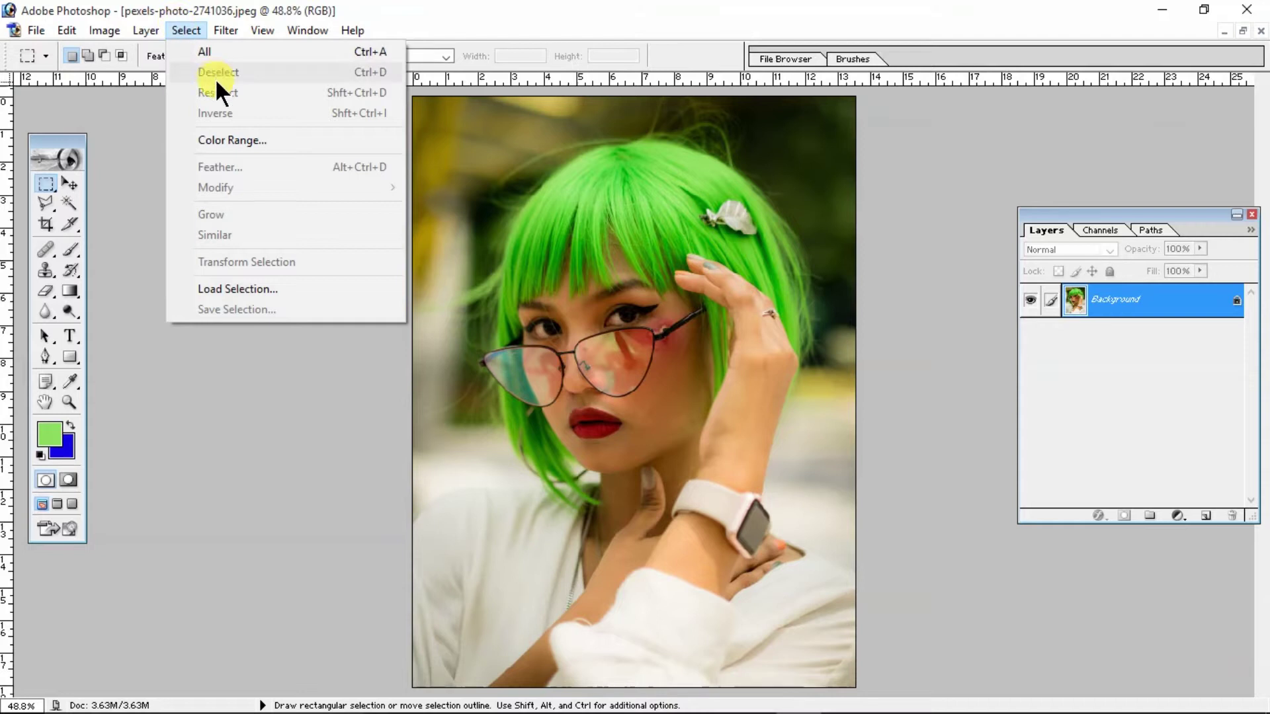
left_click(228, 139)
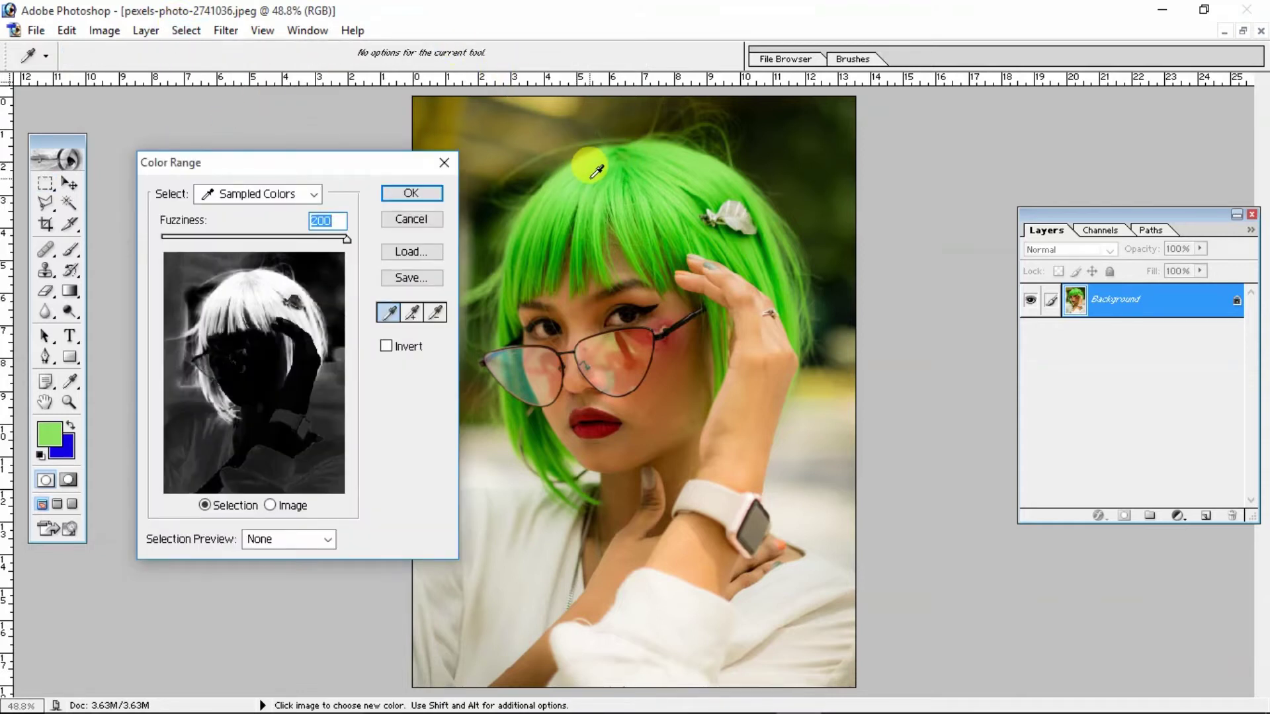
left_click(597, 171)
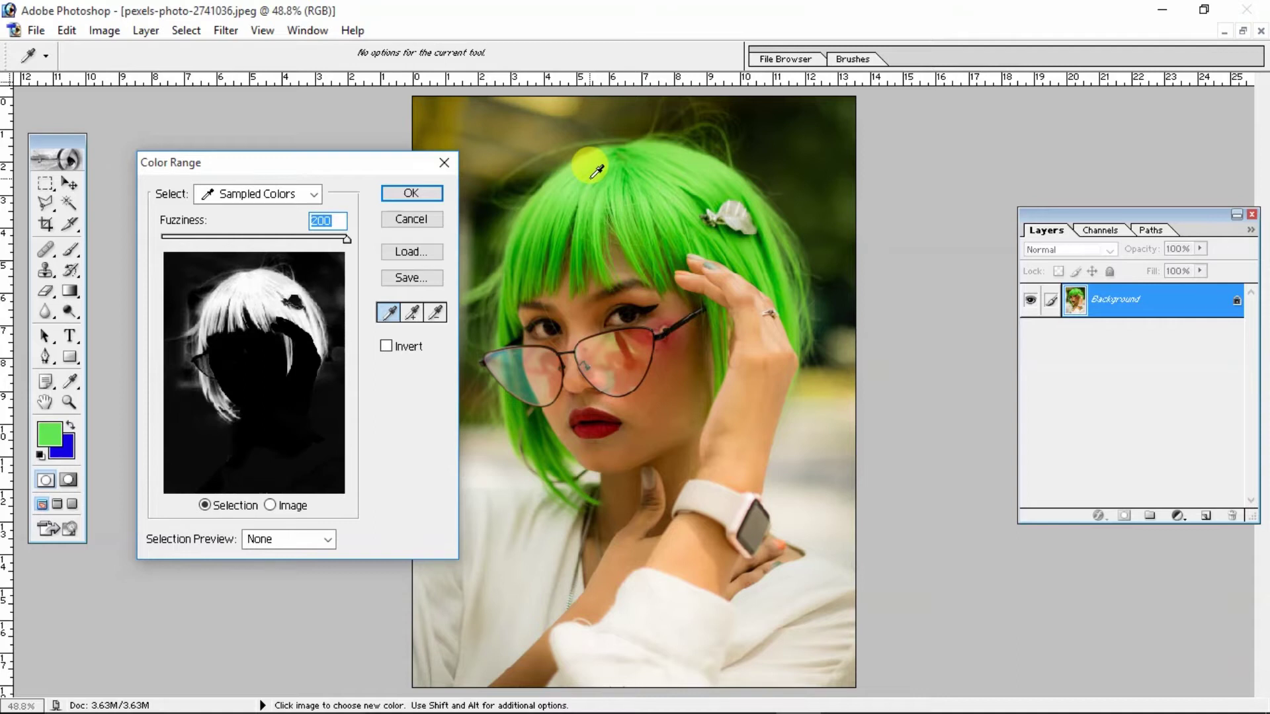
left_click(410, 193)
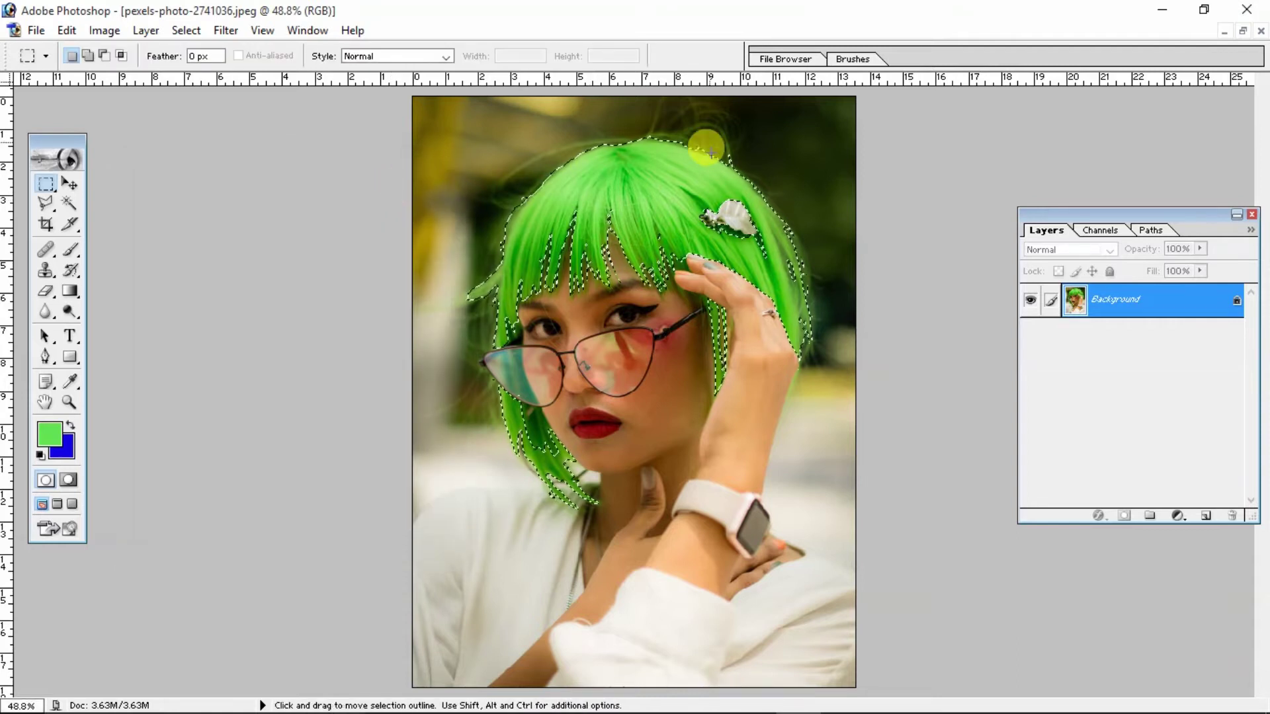
- Feather the hair selection to soften its edges
right_click(630, 176)
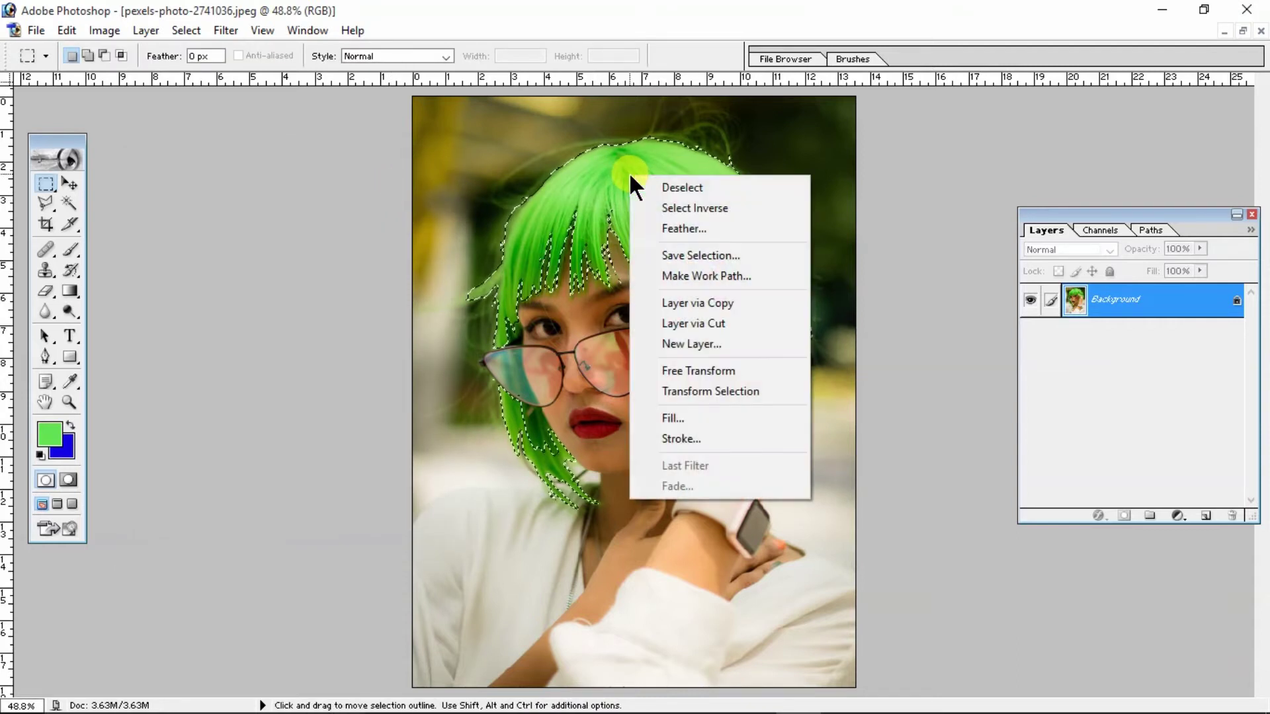
left_click(685, 228)
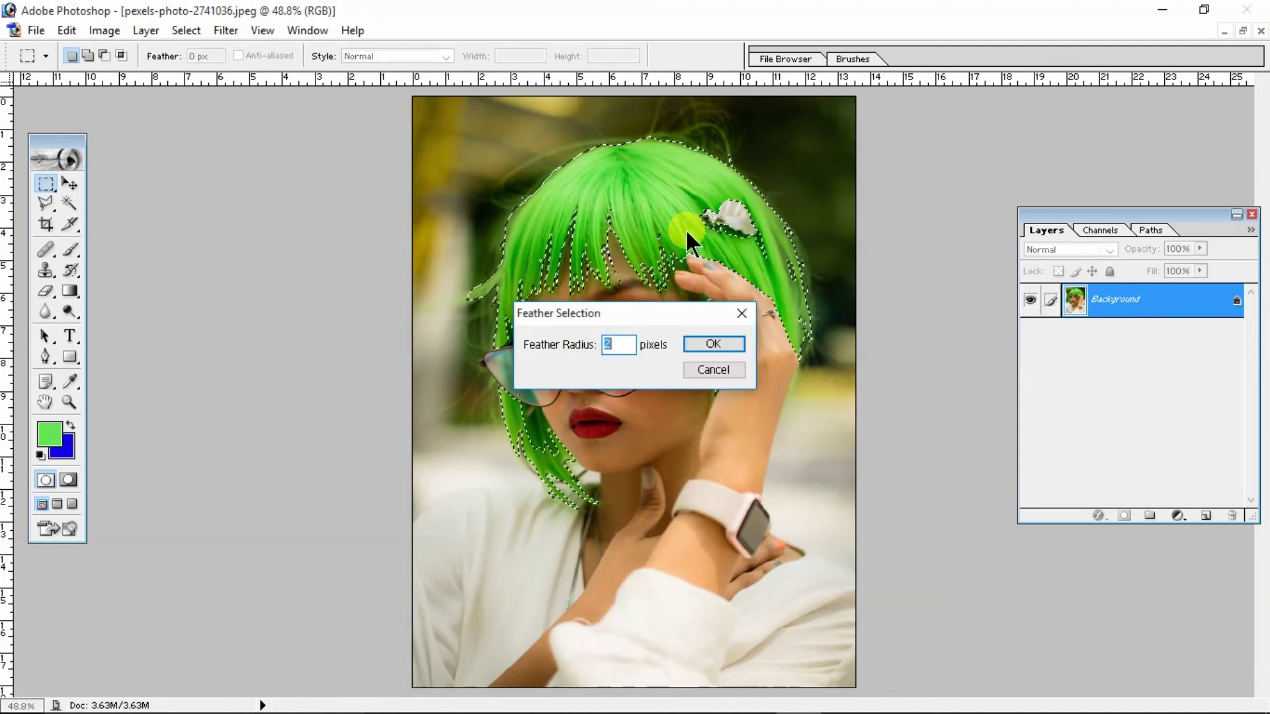
left_click(709, 342)
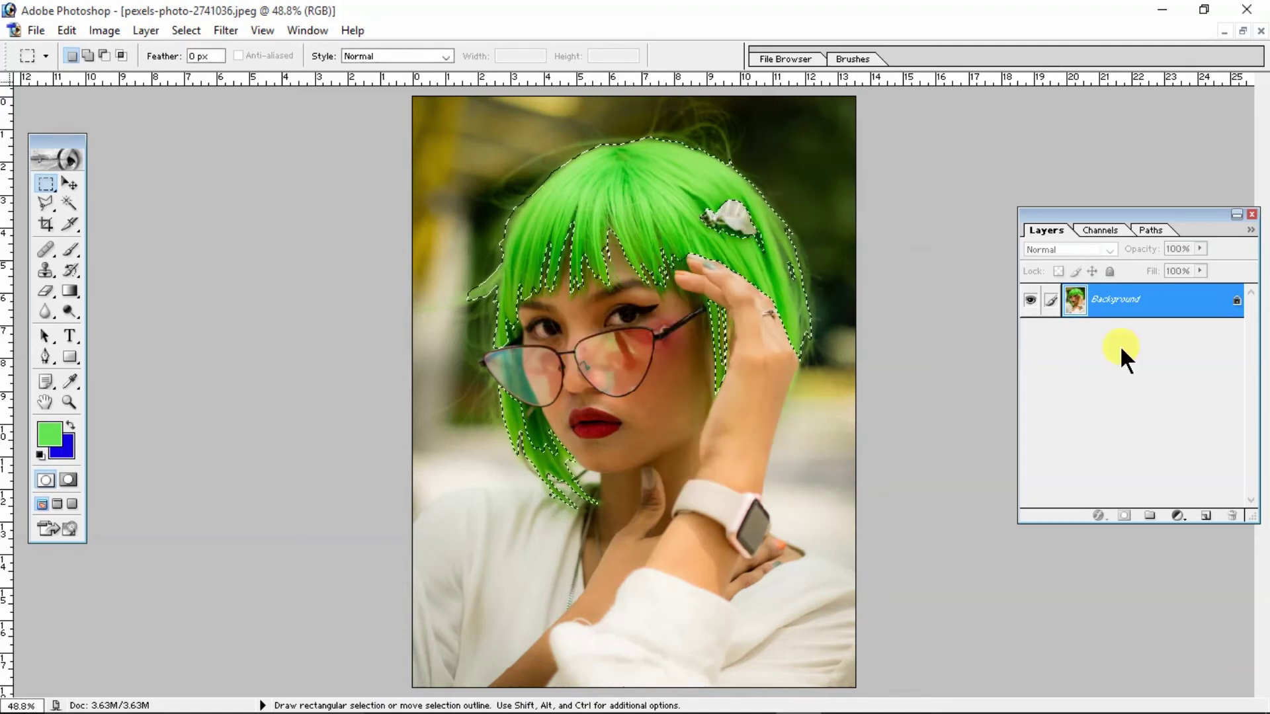
- Add a hair-masked Hue/Saturation layer with Saturation at -100
left_click(1179, 515)
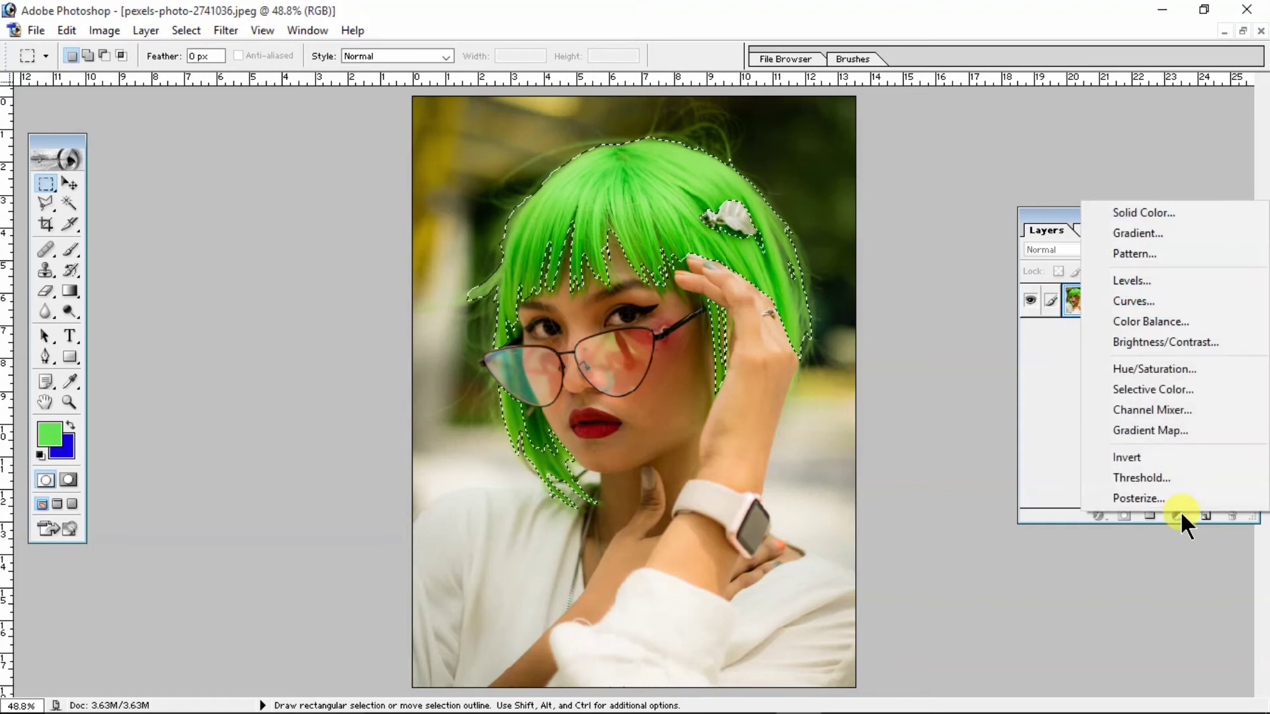
left_click(1181, 372)
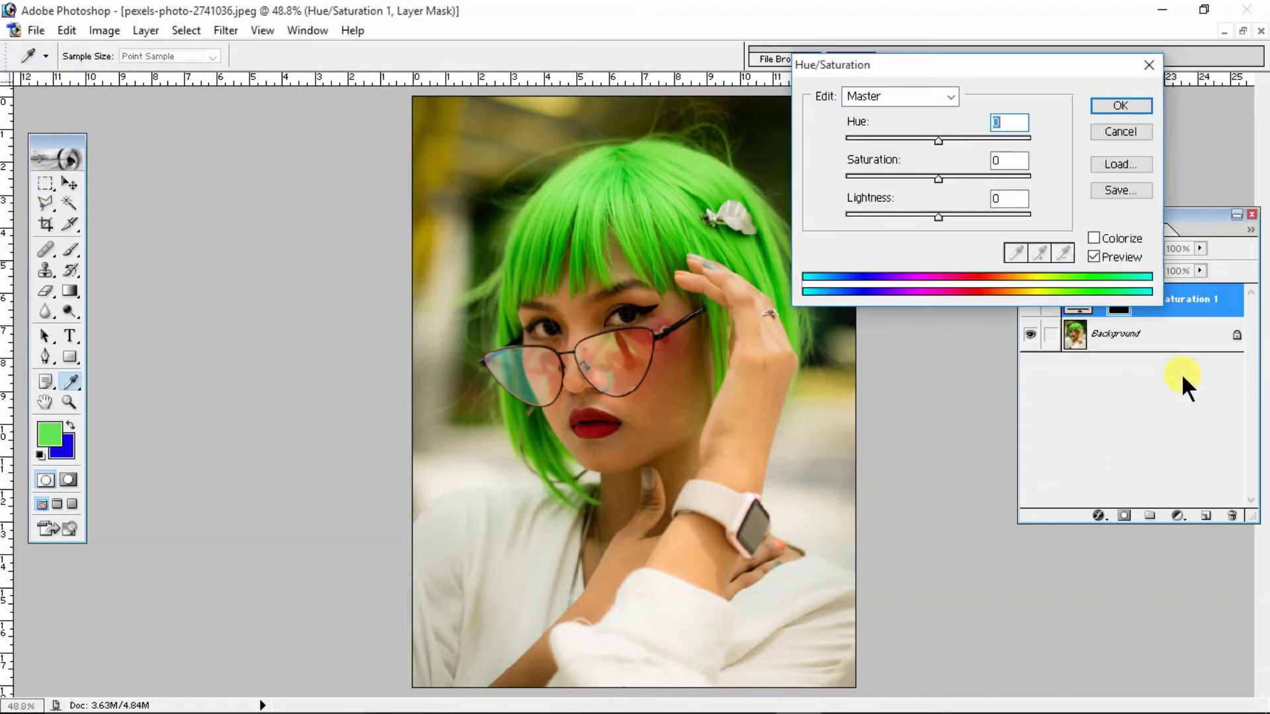
left_click(908, 98)
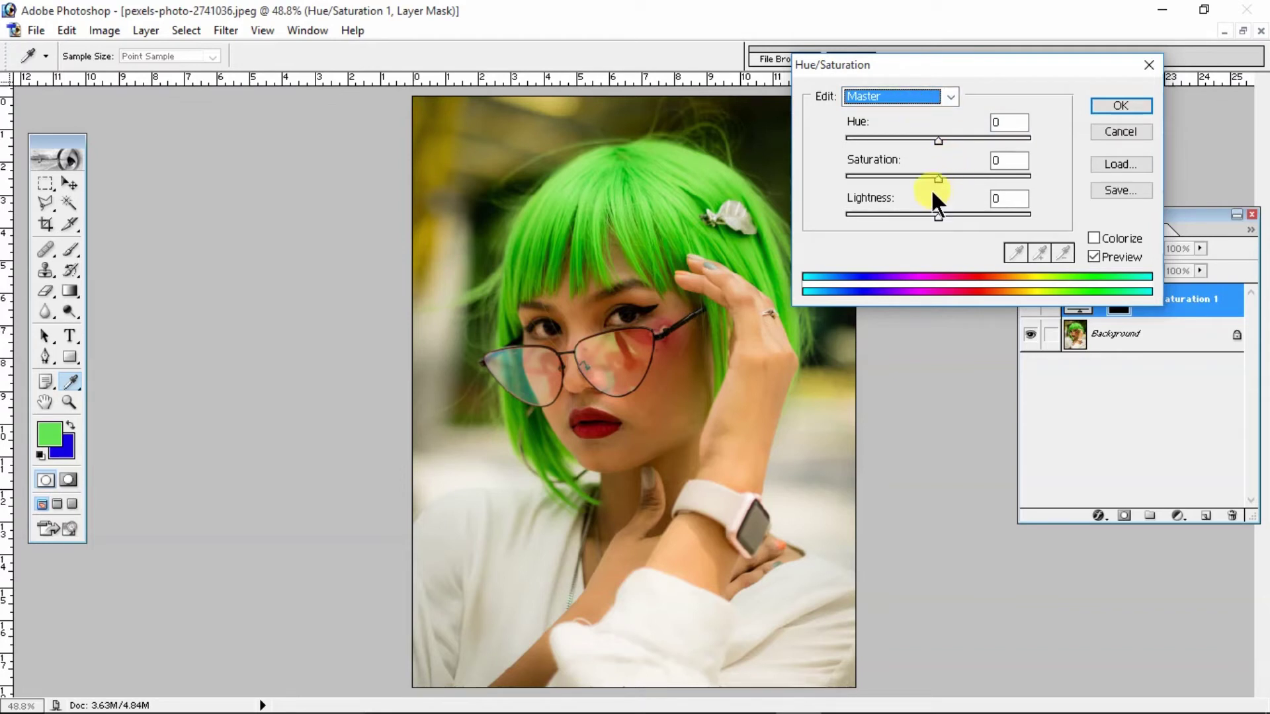
left_click(936, 177)
left_click_drag(937, 178, 827, 181)
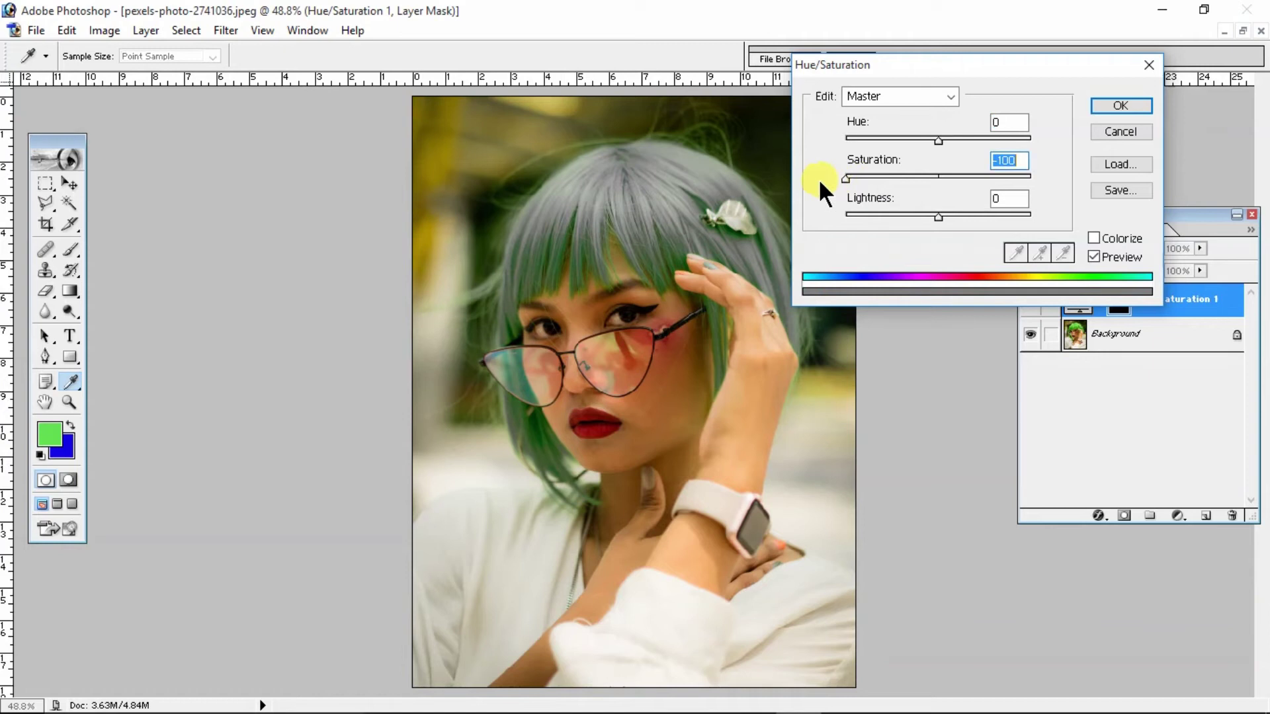
left_click(1105, 106)
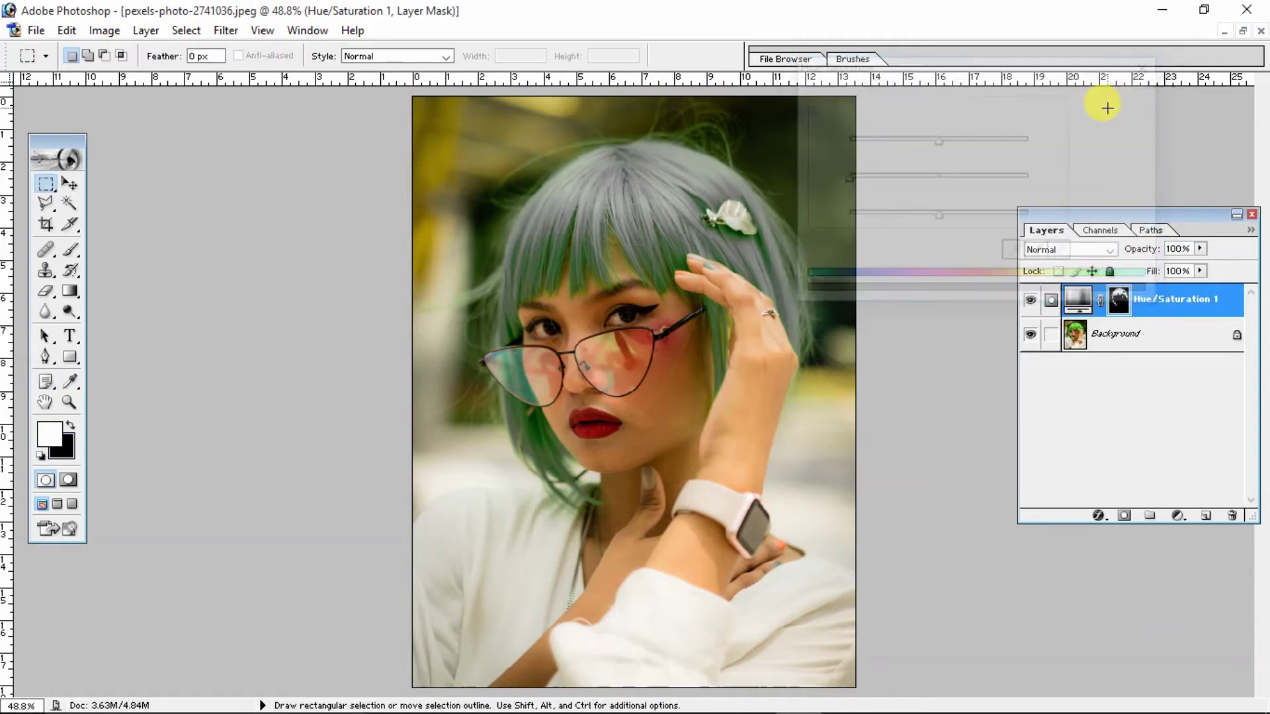
- Try a Selective Color layer with Blacks raised to +55, then cancel it
left_click(1176, 521)
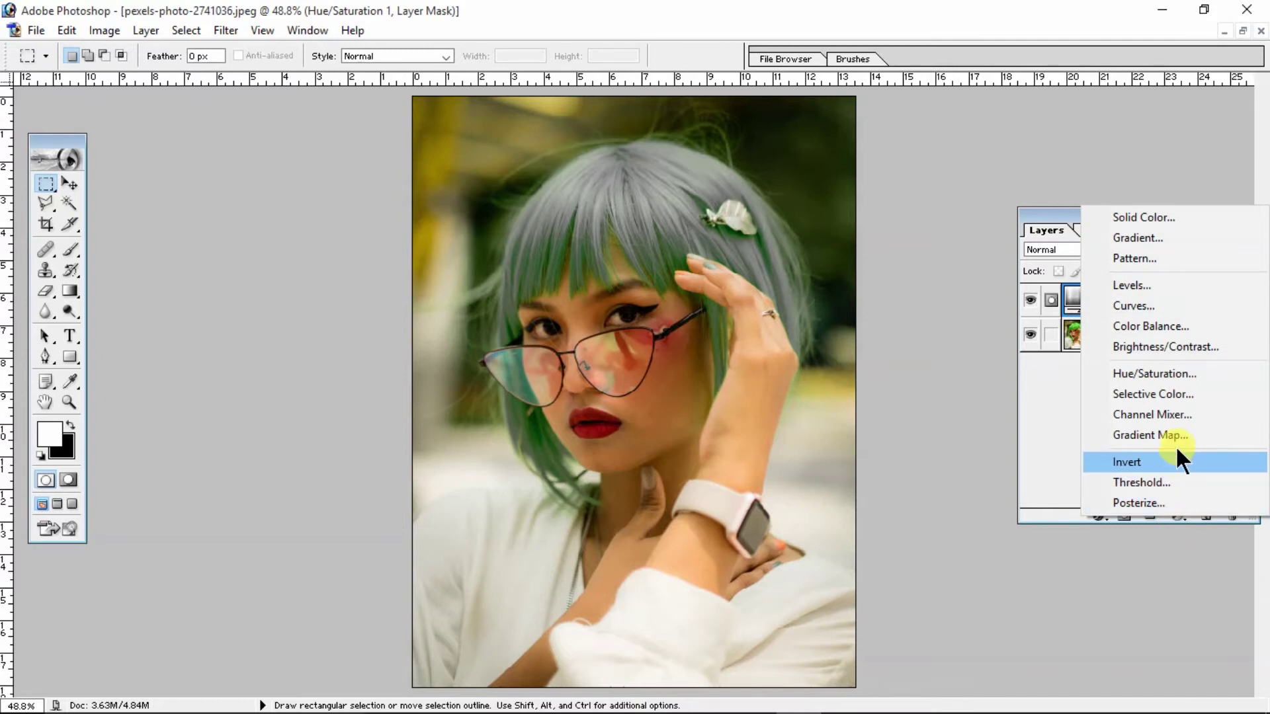
left_click(1173, 394)
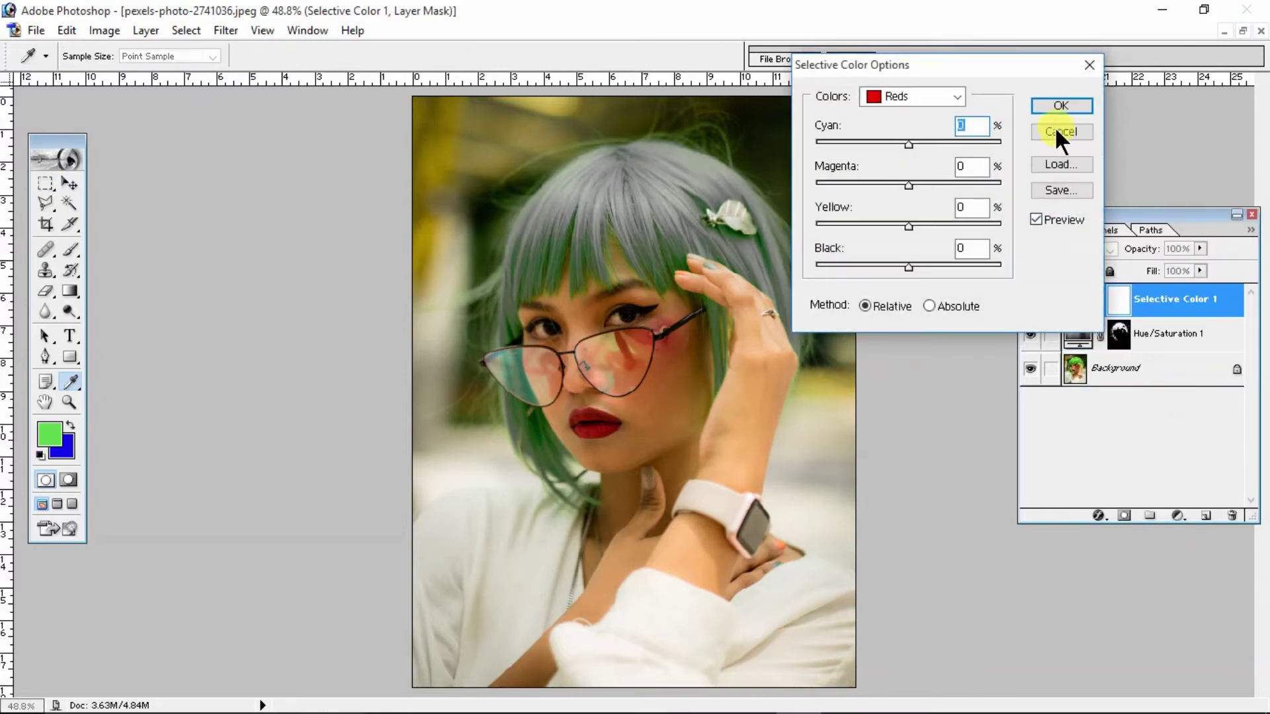
left_click(912, 97)
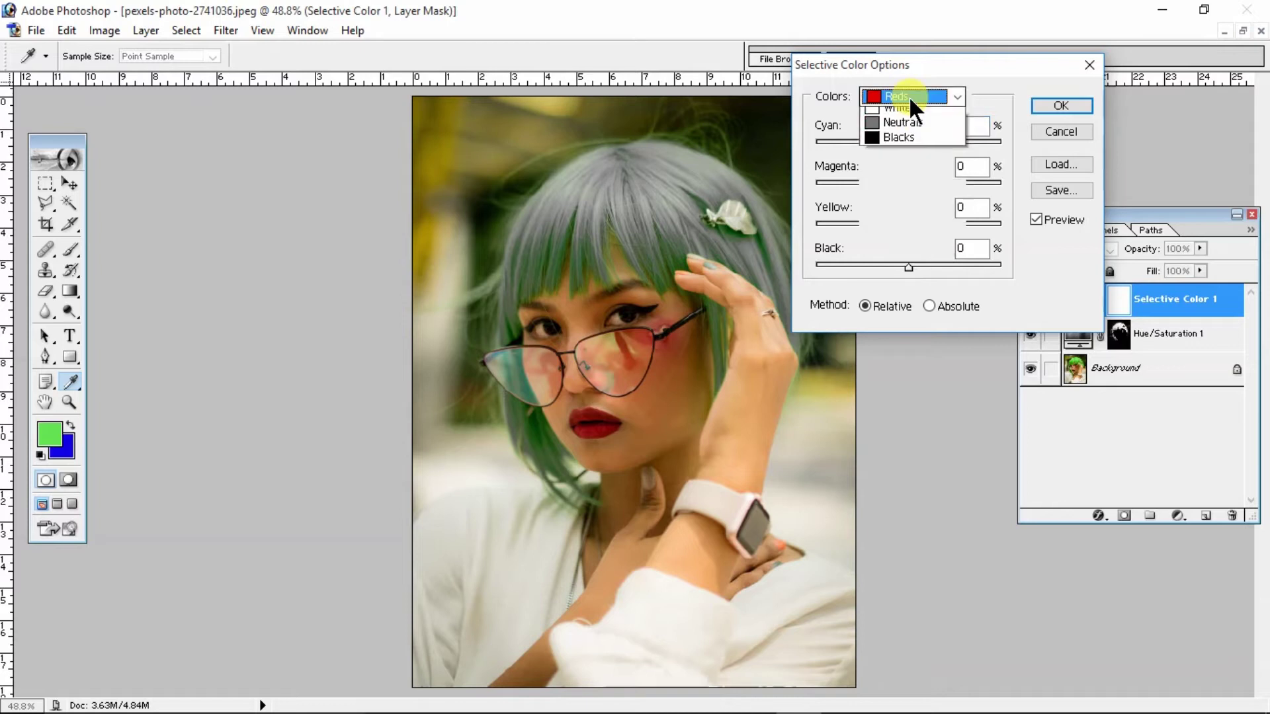
left_click(898, 235)
left_click_drag(910, 263, 959, 266)
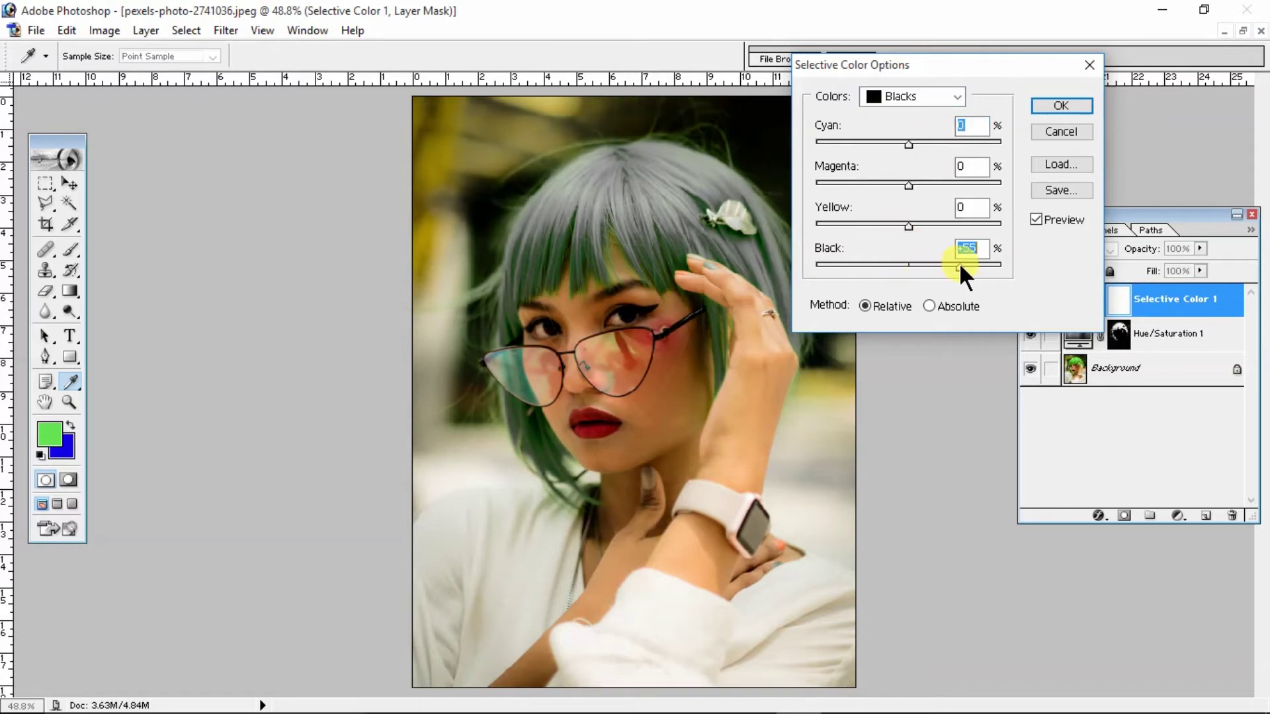
left_click(1056, 136)
- Reload the hair selection from the Hue/Saturation 1 layer mask
left_click(1118, 301)
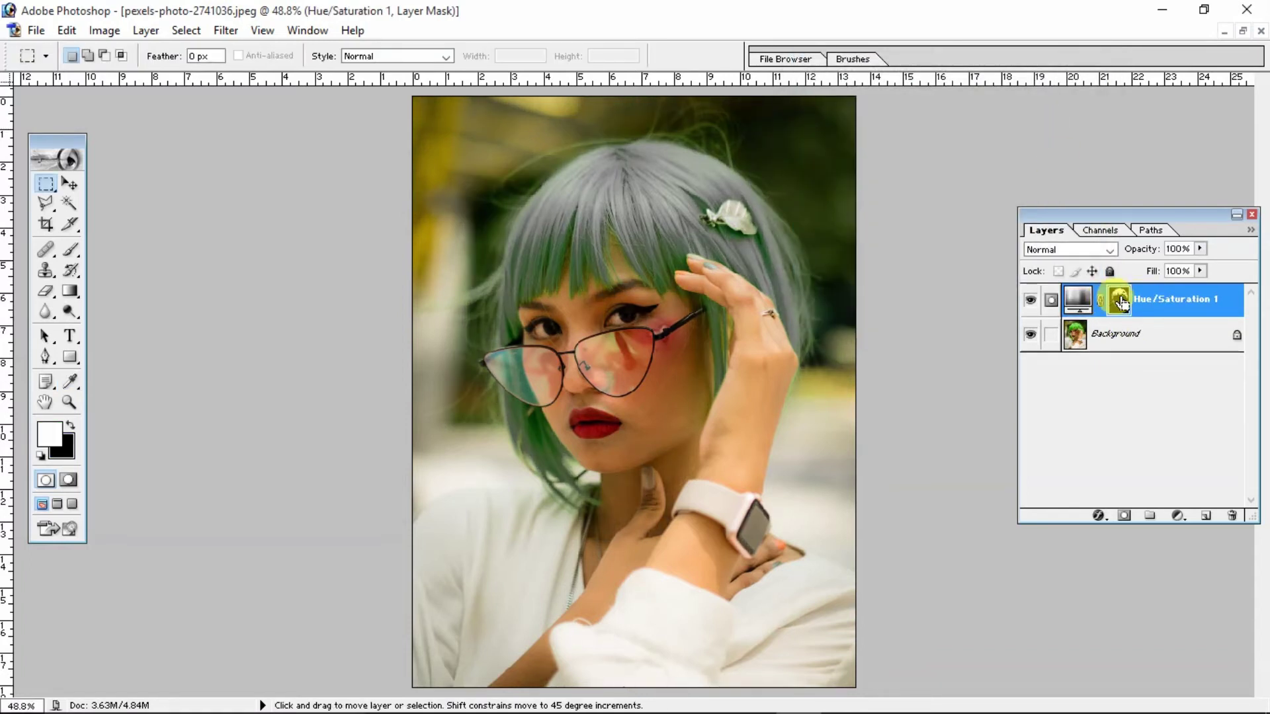
left_click(1119, 301, "ctrl")
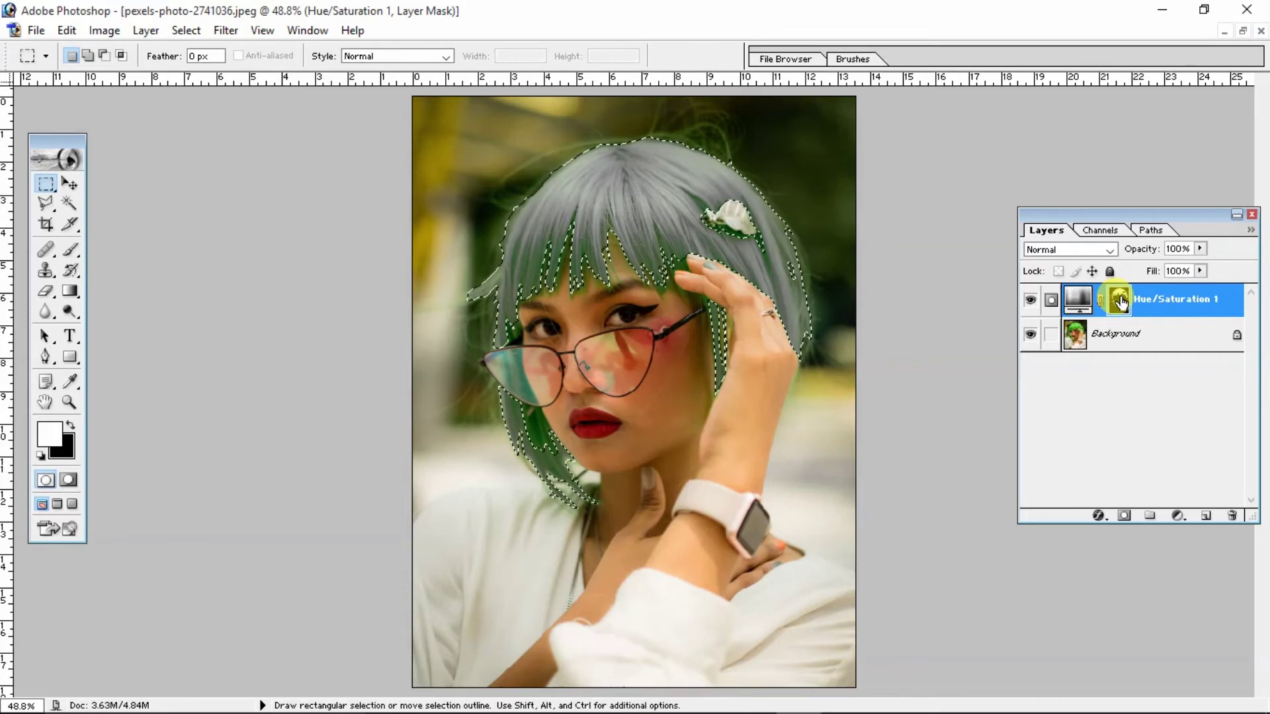
left_click(1178, 515)
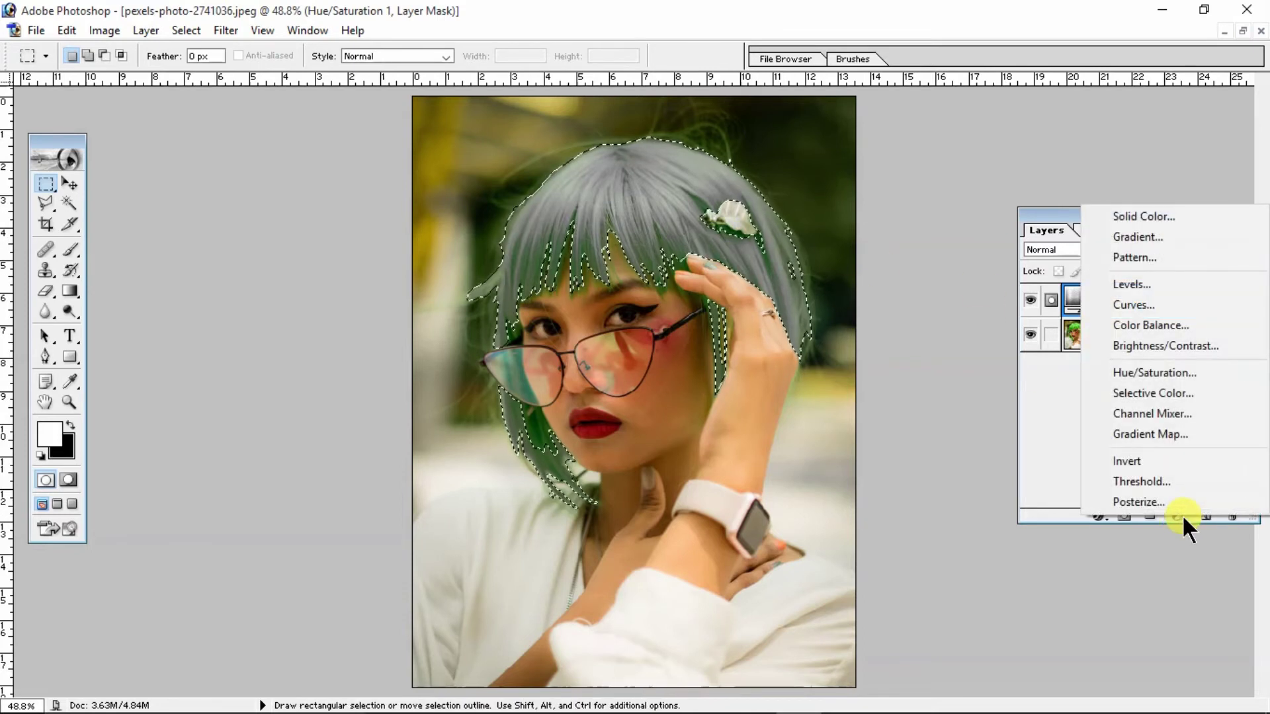
- Add a Selective Color layer and add black to the hair's Blacks group
left_click(1173, 388)
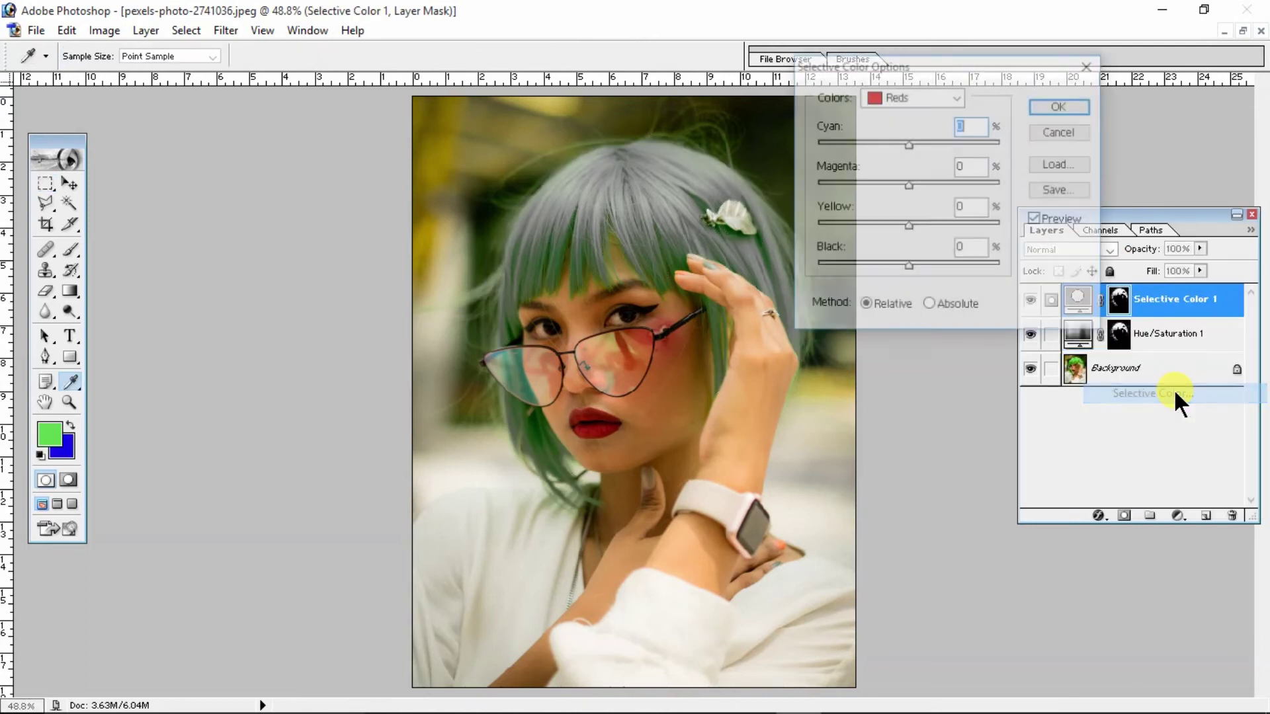
left_click(906, 99)
left_click(898, 232)
left_click_drag(909, 268, 964, 259)
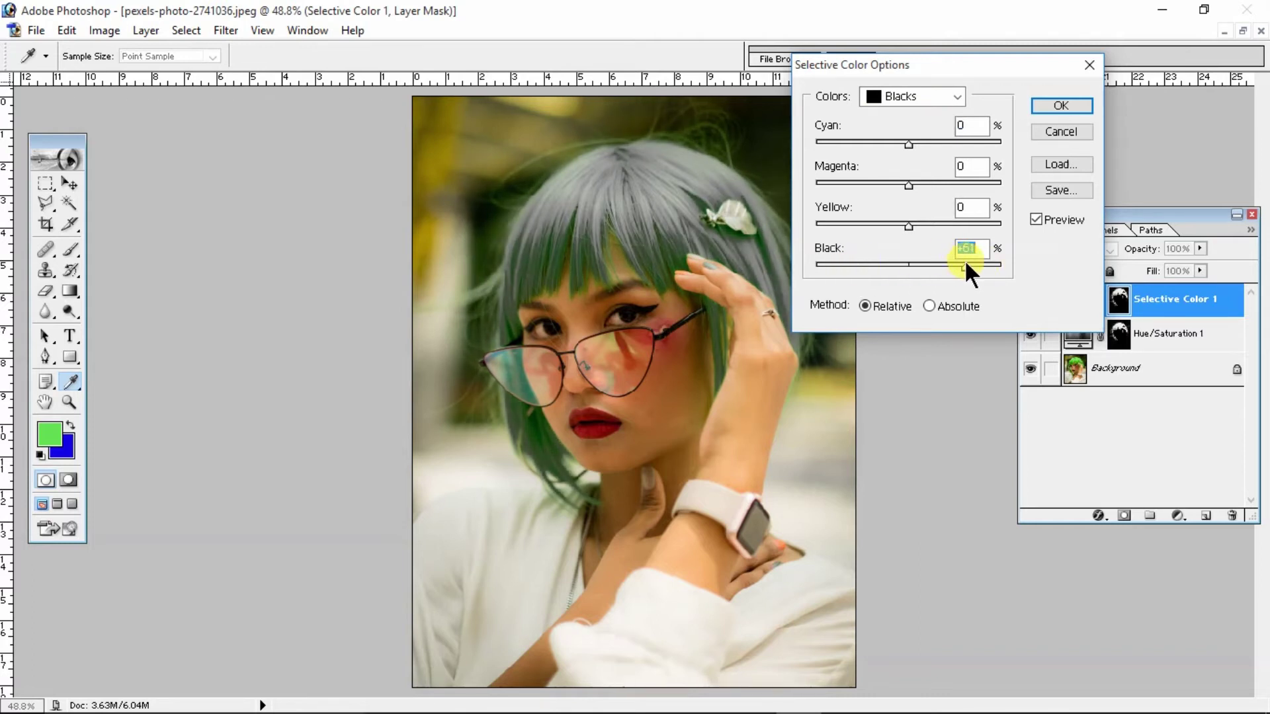
- Set the Neutrals group to Black +15 and Yellow 0, then apply
left_click(913, 97)
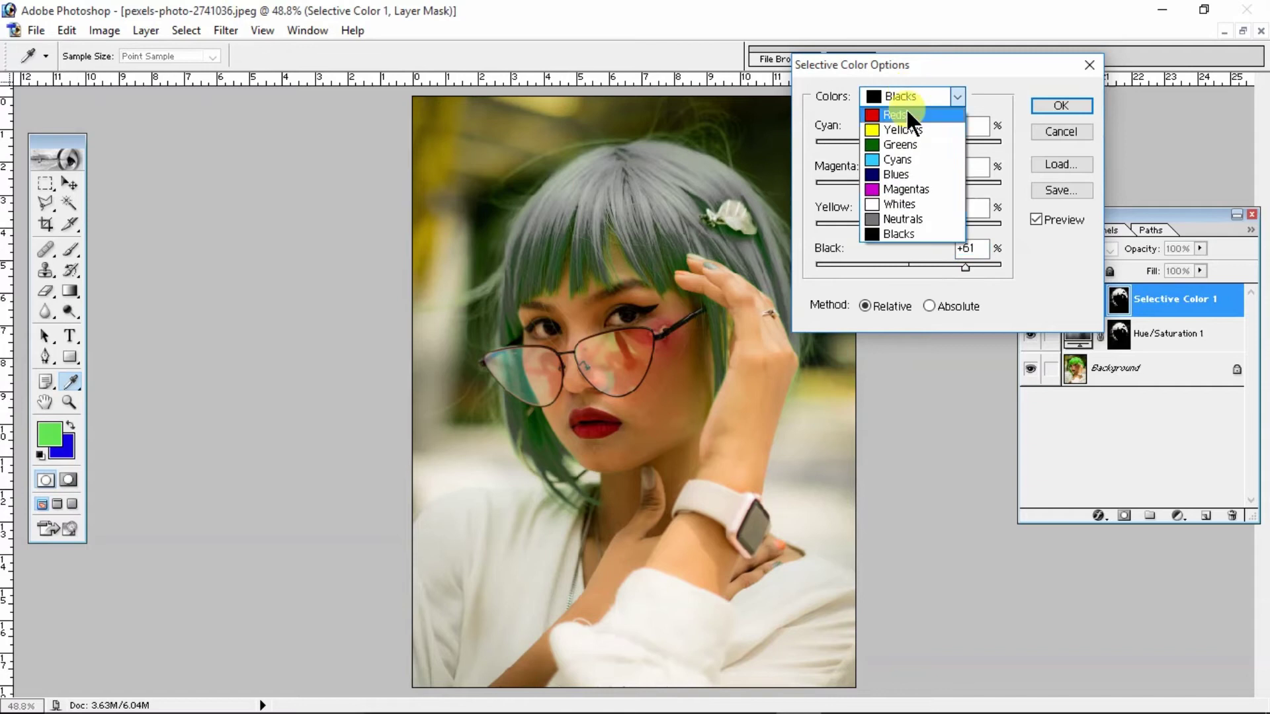
left_click(904, 215)
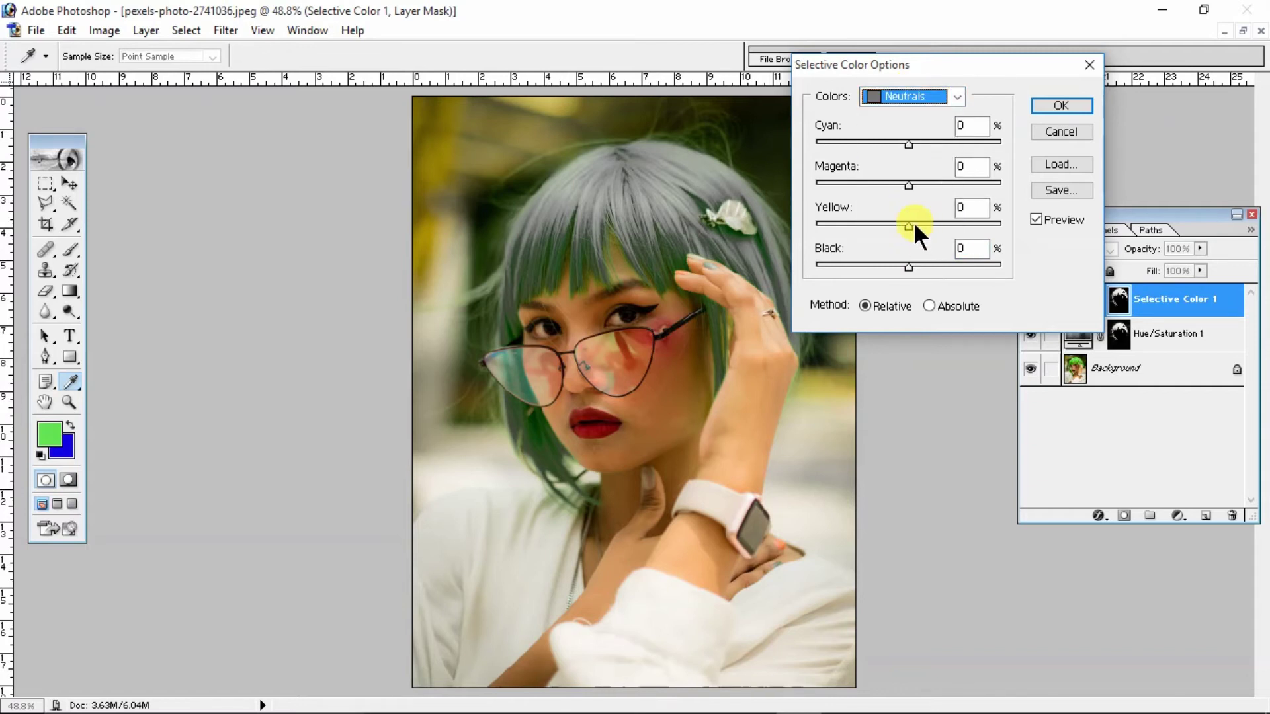
left_click_drag(914, 221, 920, 228)
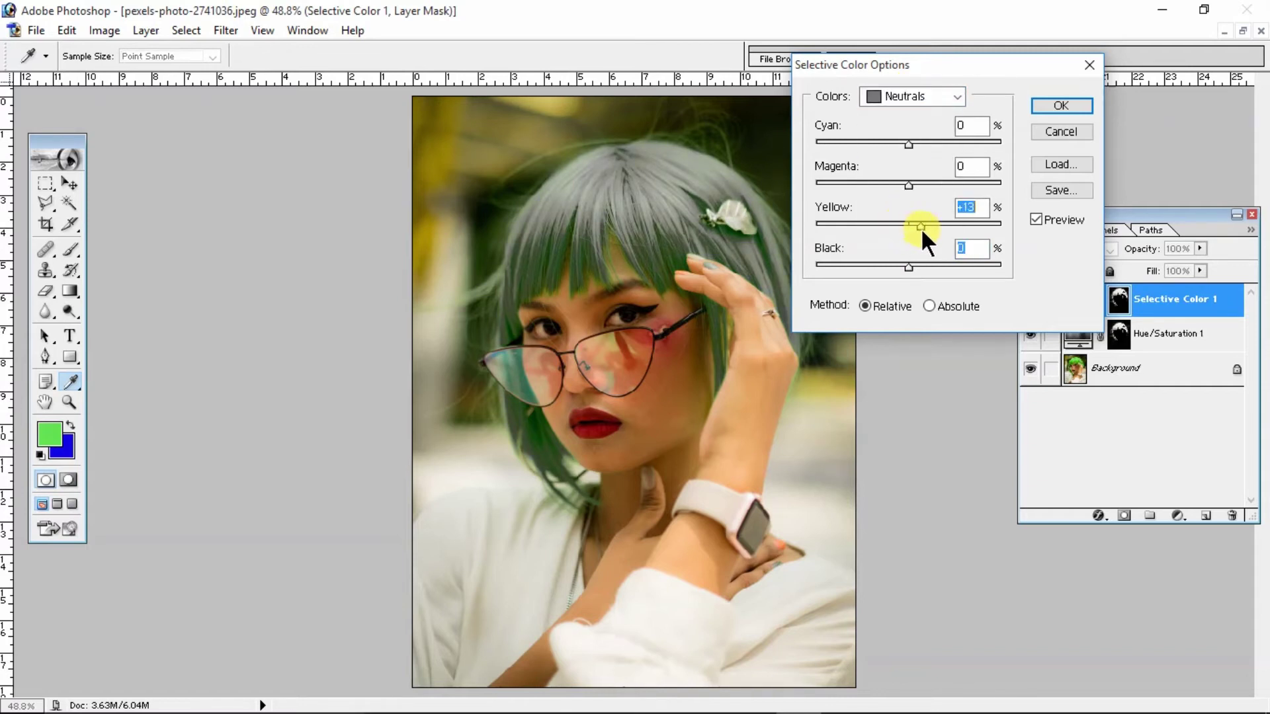
mouse_move(920, 227)
left_mouse_down()
mouse_move(894, 229)
mouse_move(910, 224)
left_mouse_up()
type("0")
mouse_move(910, 267)
left_mouse_down()
mouse_move(935, 269)
mouse_move(923, 268)
left_mouse_up()
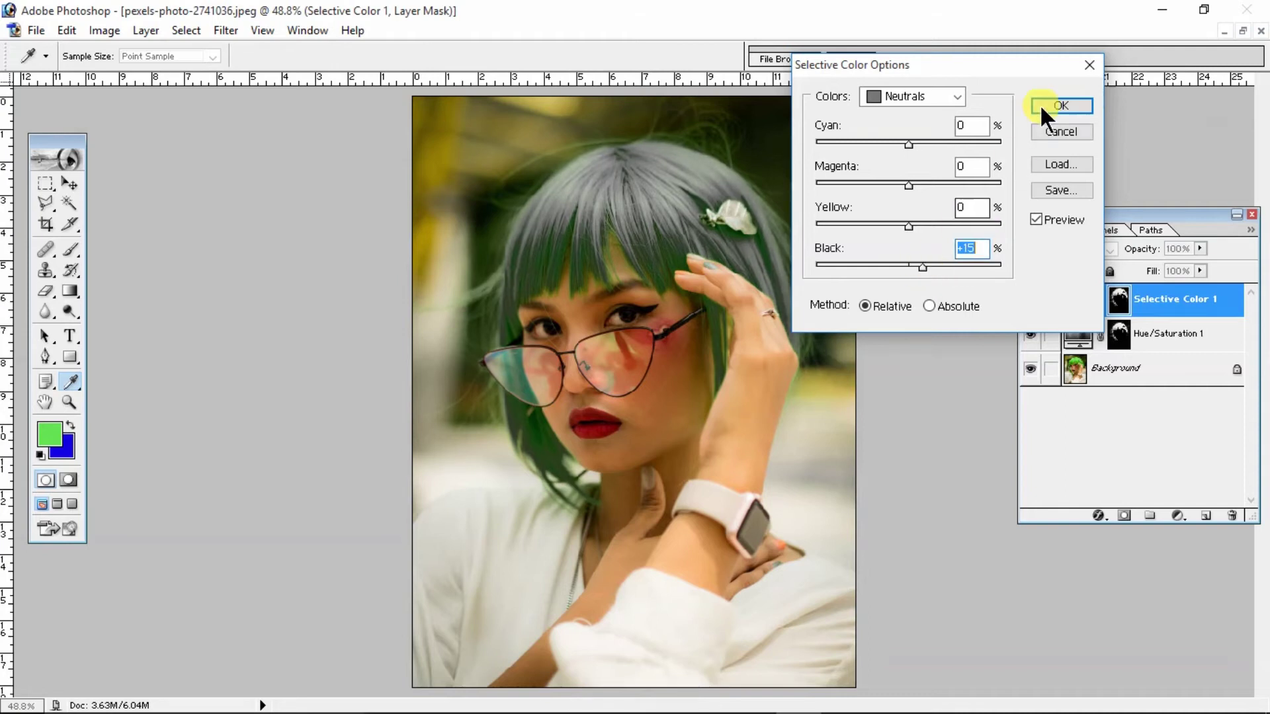
left_click(1058, 104)
key("m")
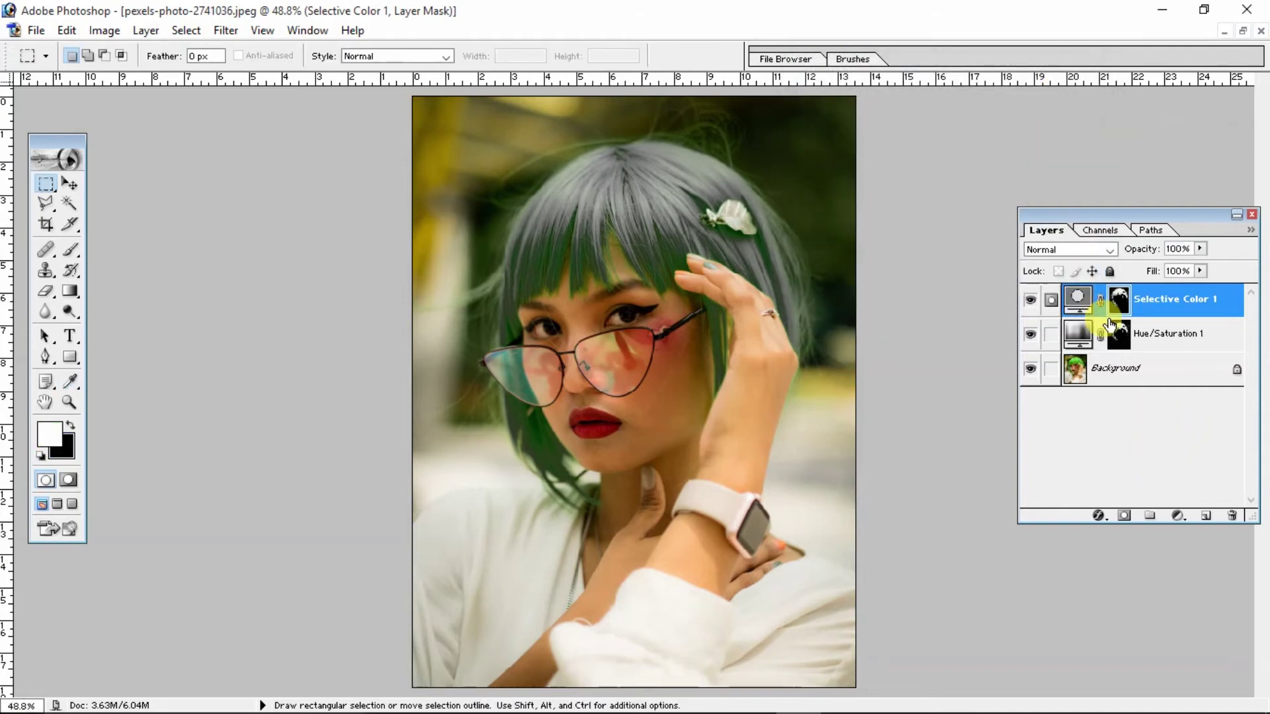
- Add a hair-masked Brightness/Contrast layer with Brightness +11 and Contrast +22
left_click(1117, 335, "ctrl")
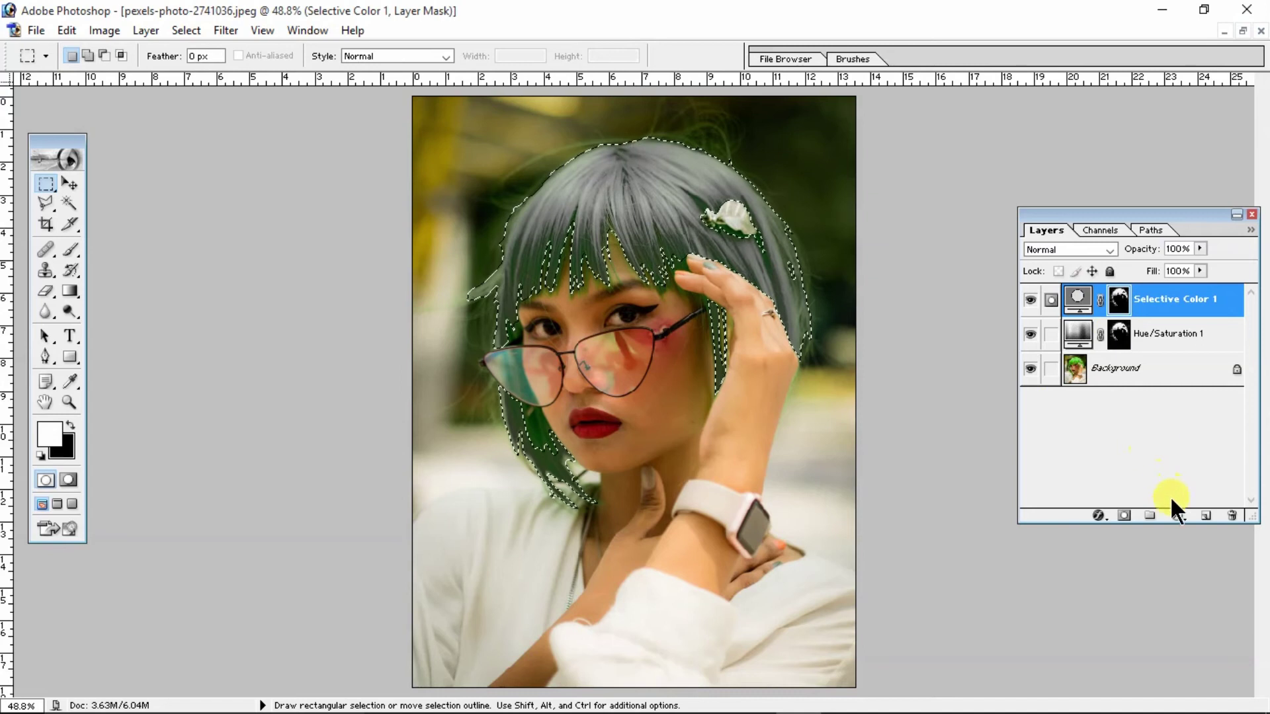
left_click(1178, 515)
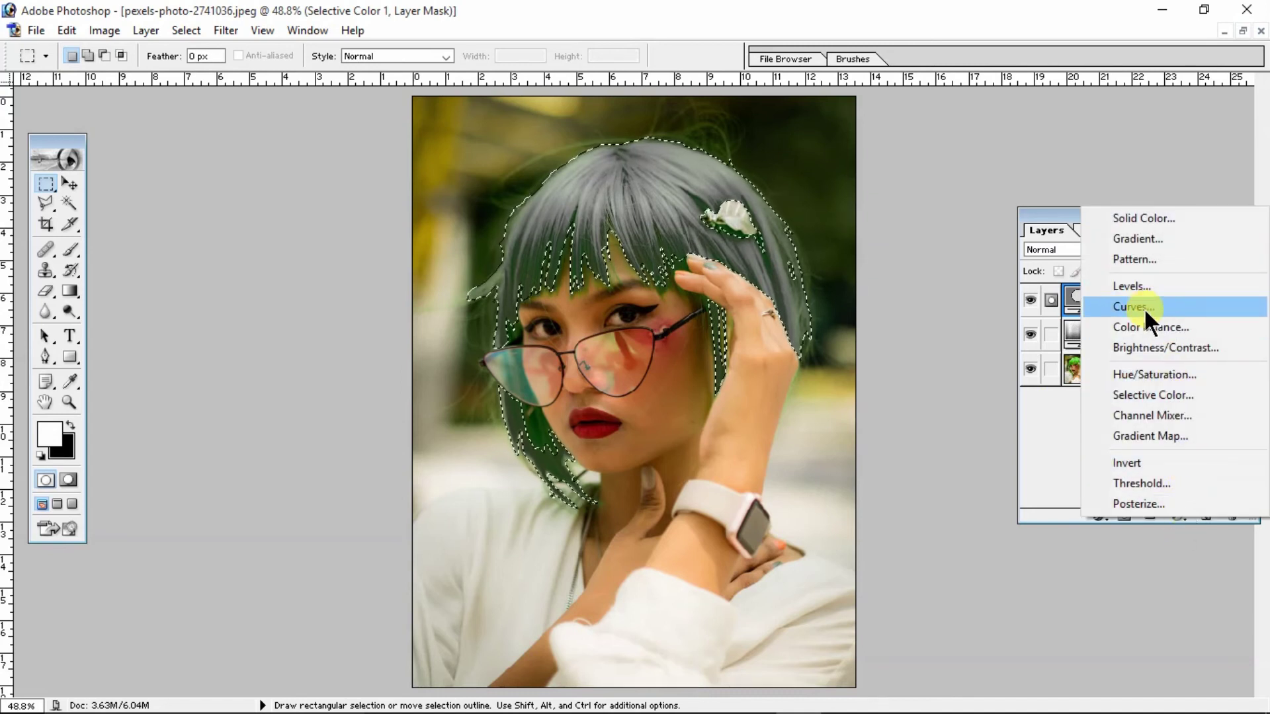
left_click(1148, 349)
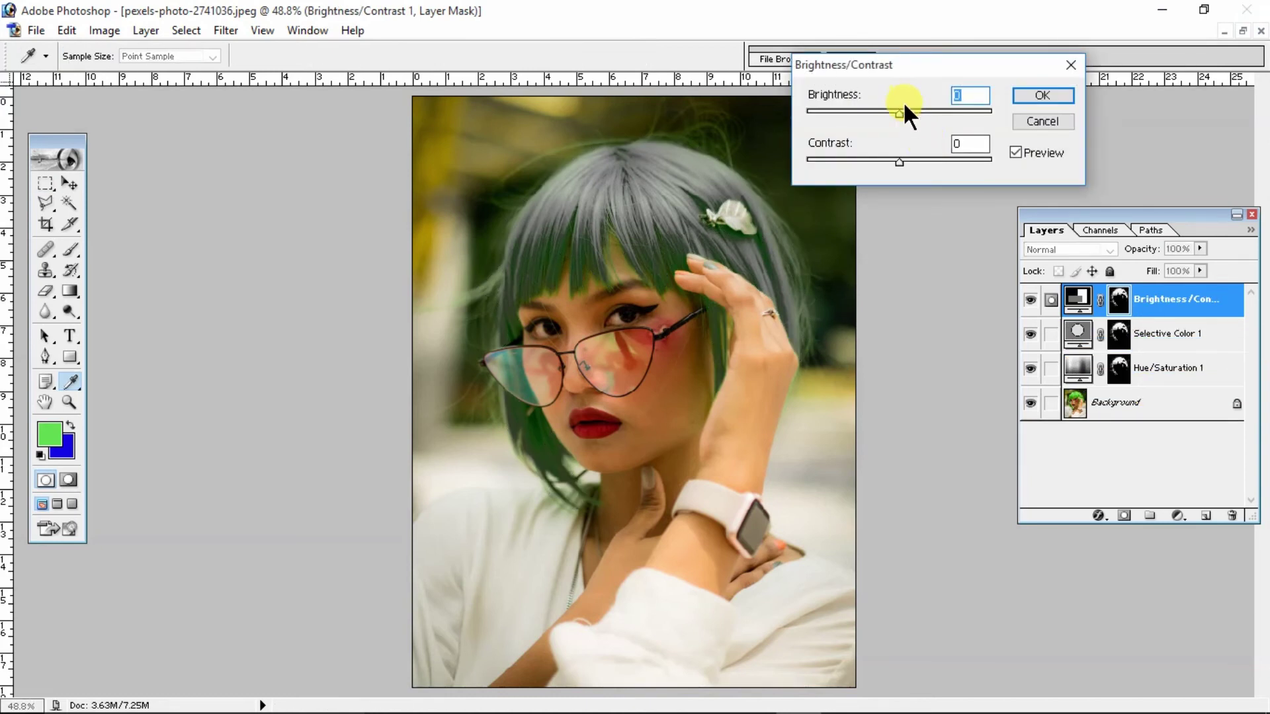
left_click_drag(903, 112, 909, 112)
left_click_drag(904, 160, 919, 160)
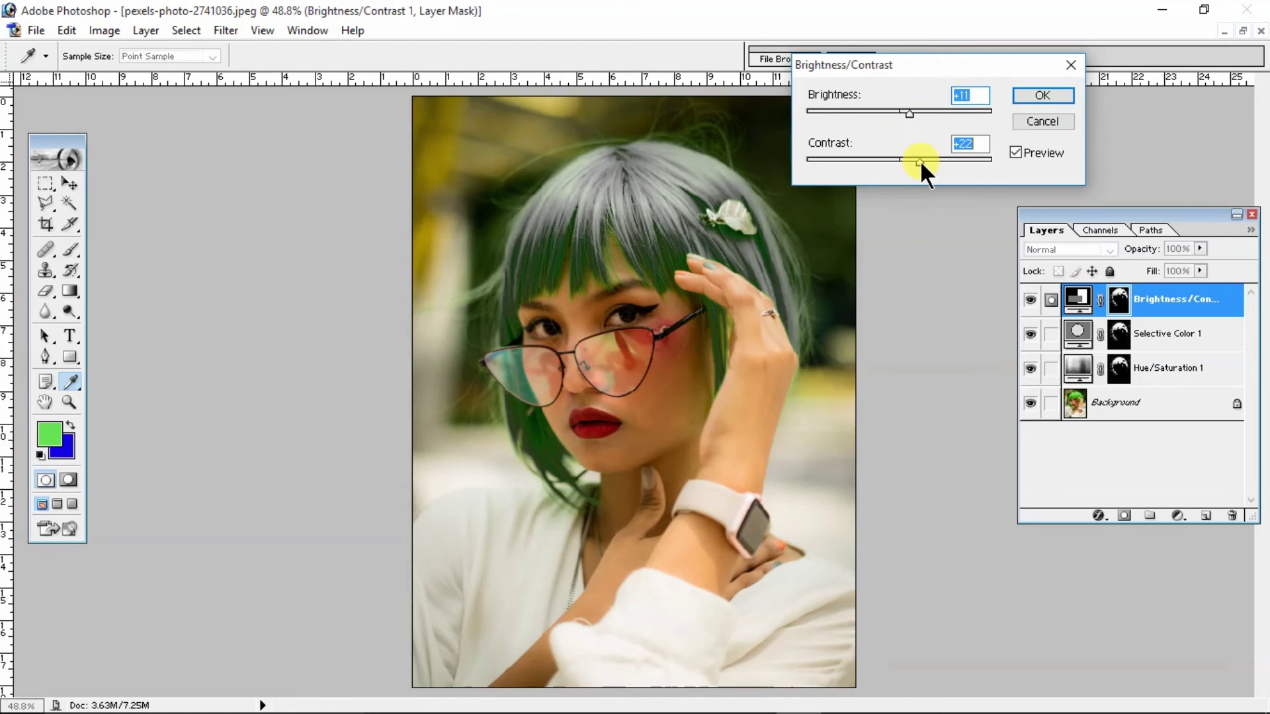
- Apply the Brightness/Contrast settings
left_click(1038, 96)
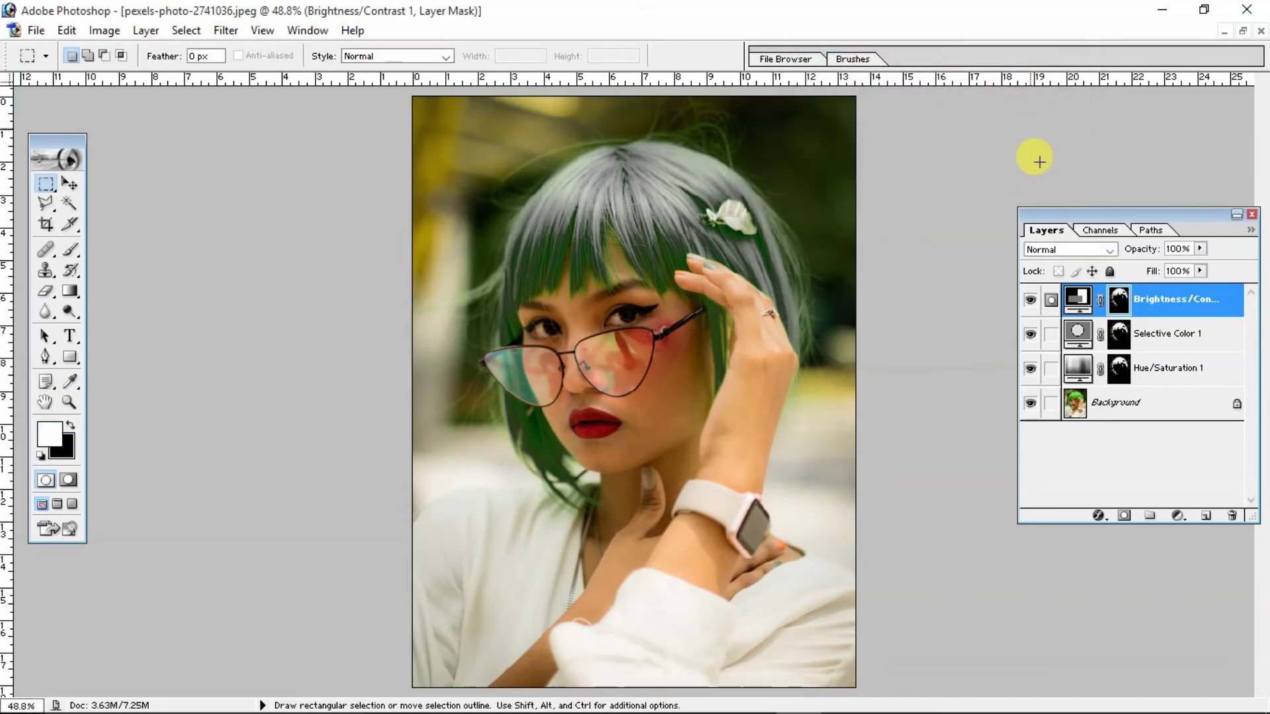
left_click(1177, 515)
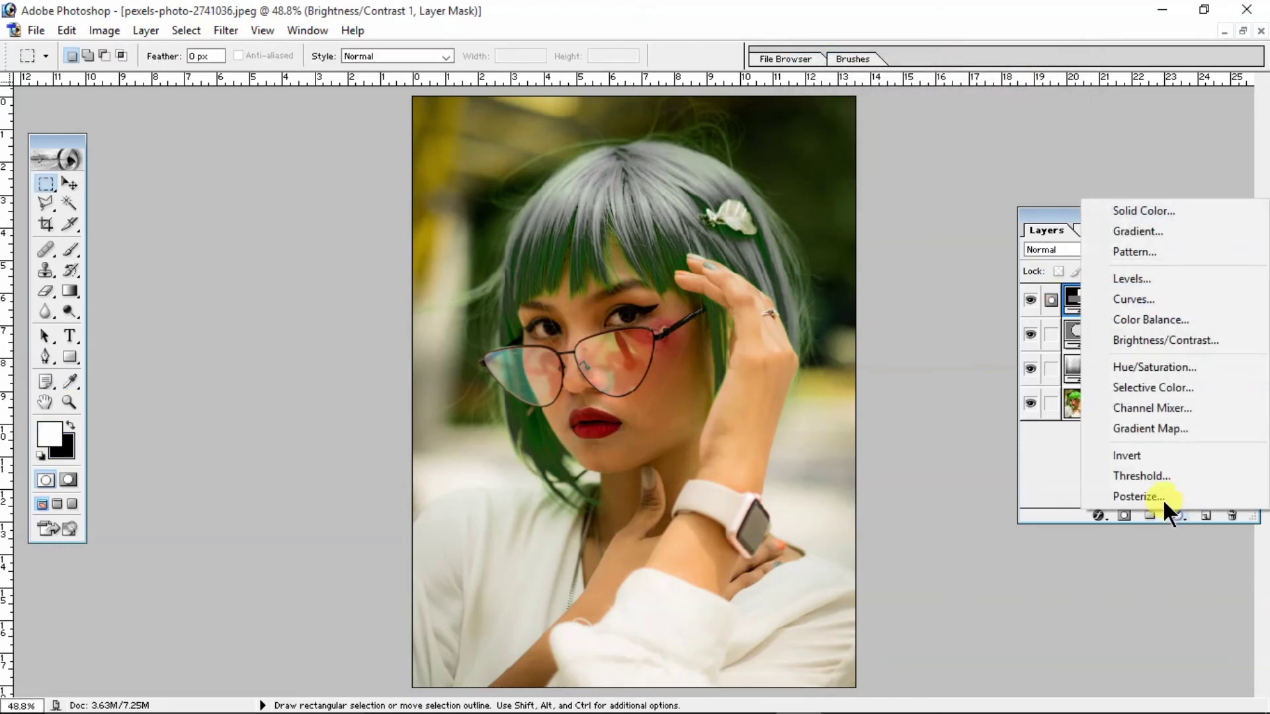
left_click(1049, 467)
- Add a hair-masked Levels layer with input levels 0, 0.81 and 242
left_click(1117, 368, "ctrl")
left_click(1177, 516)
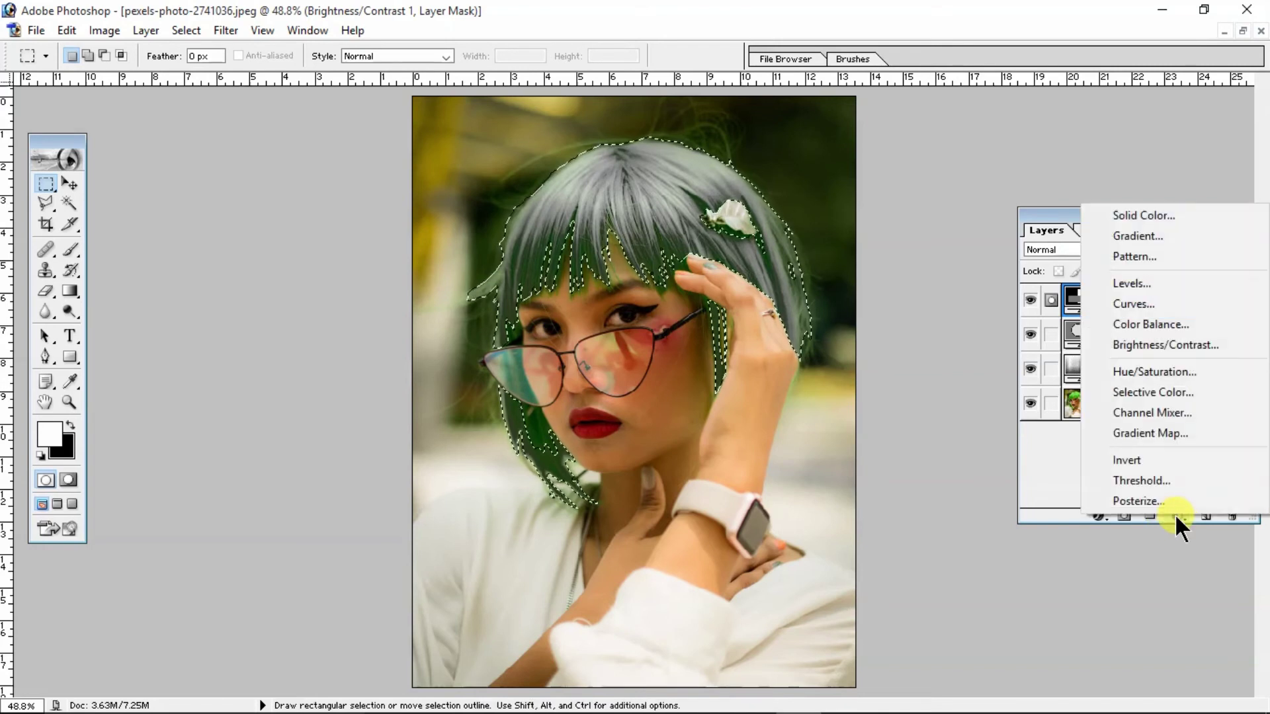
left_click(1134, 283)
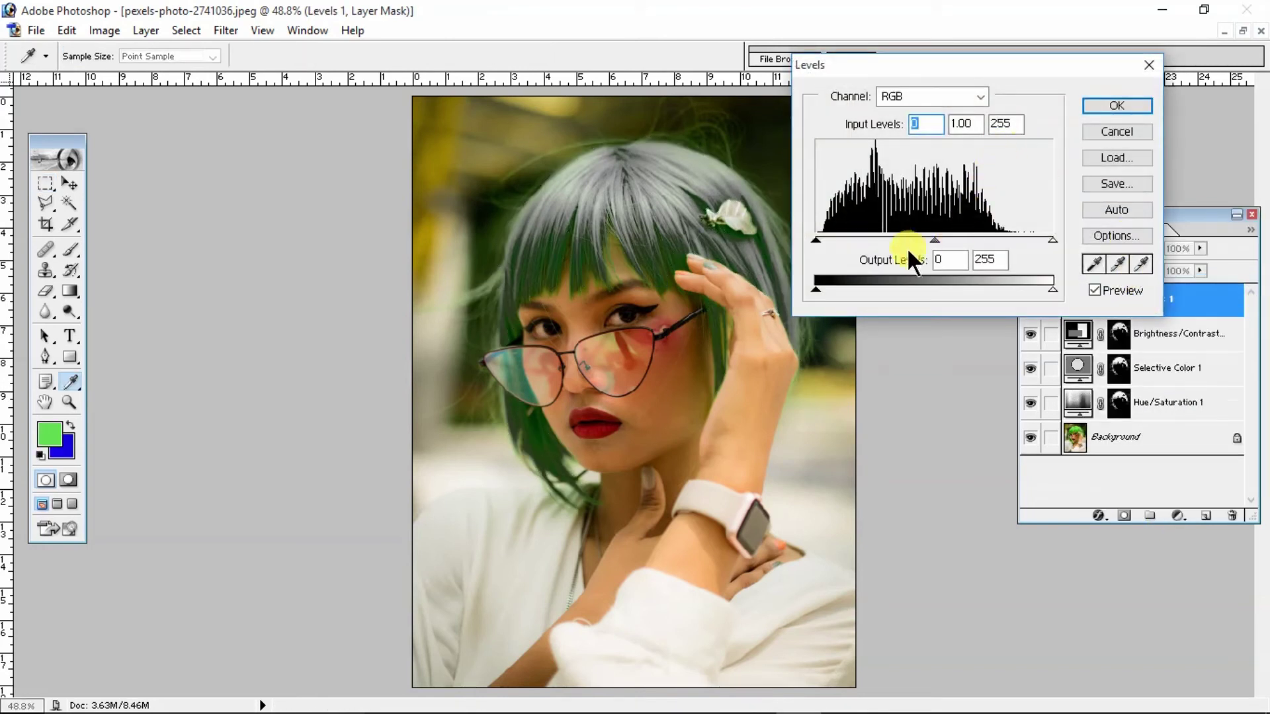
mouse_move(819, 241)
left_mouse_down()
mouse_move(835, 241)
mouse_move(804, 239)
left_mouse_up()
left_click_drag(1051, 241, 1041, 241)
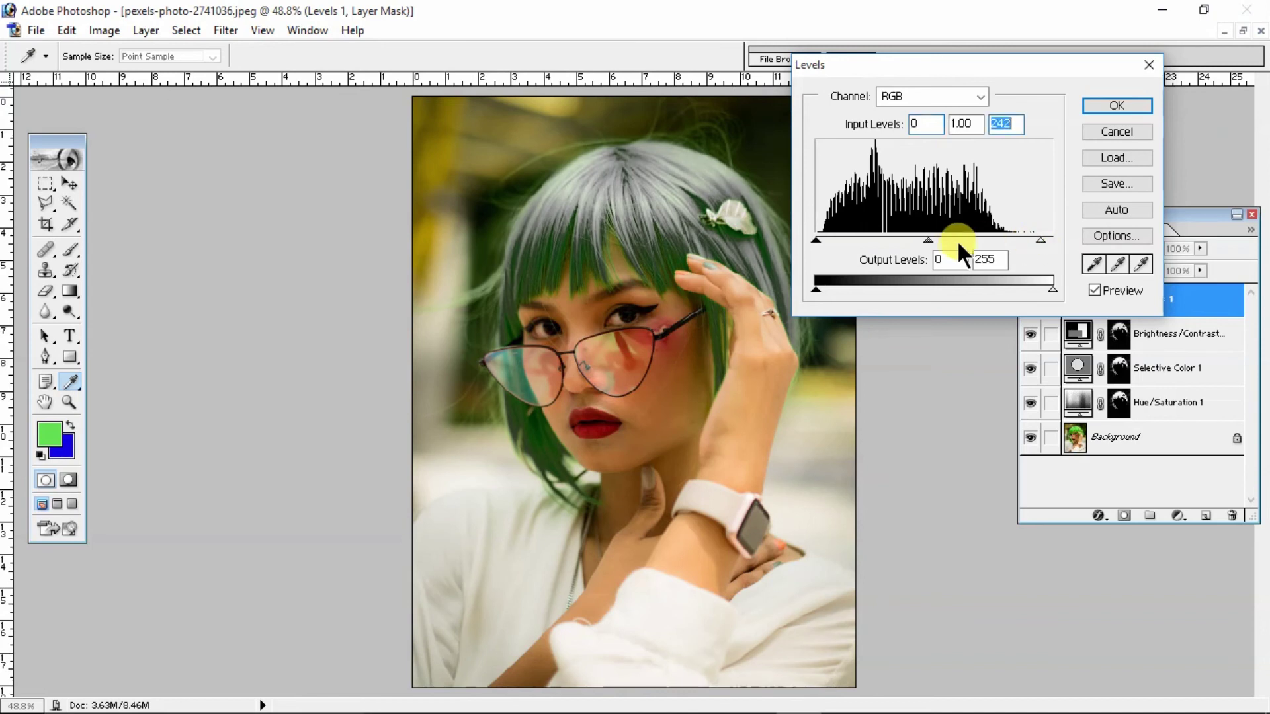
left_click_drag(928, 240, 947, 242)
left_click(1116, 105)
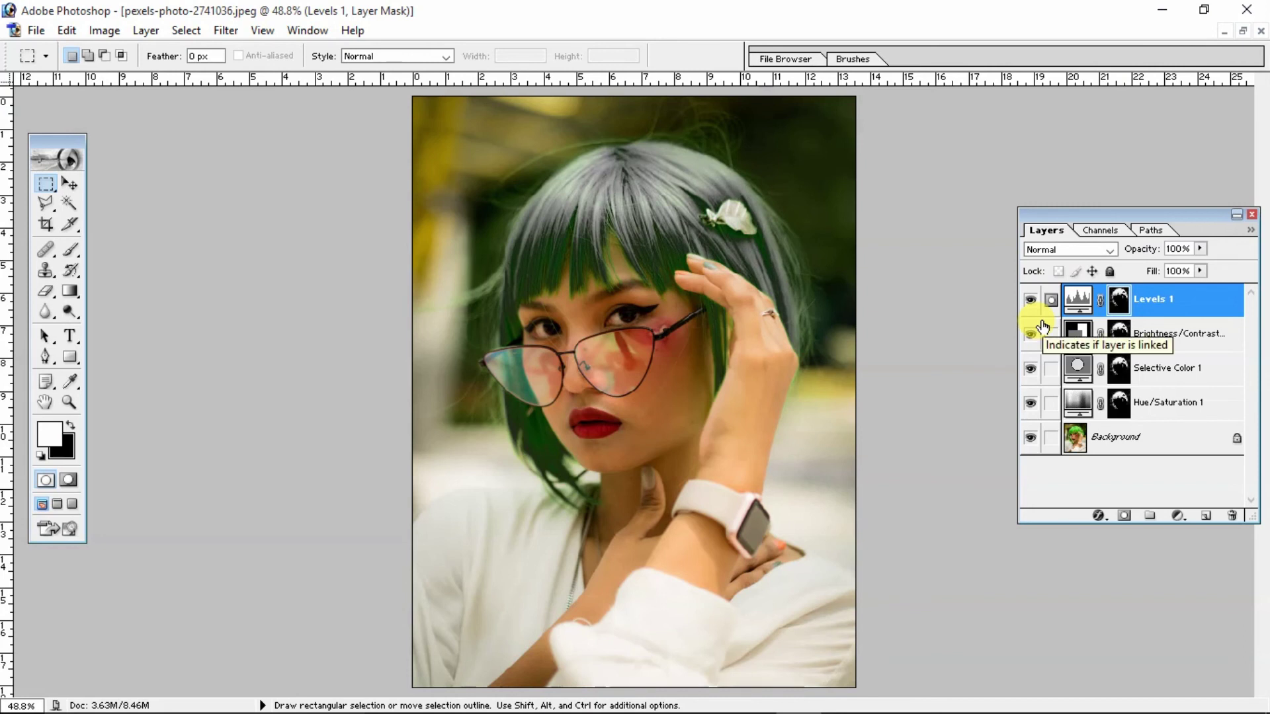
- Switch to pexels-photo-2741036.jpeg copy 2.psd and toggle Layer 0 to compare before and after
left_click(1223, 31)
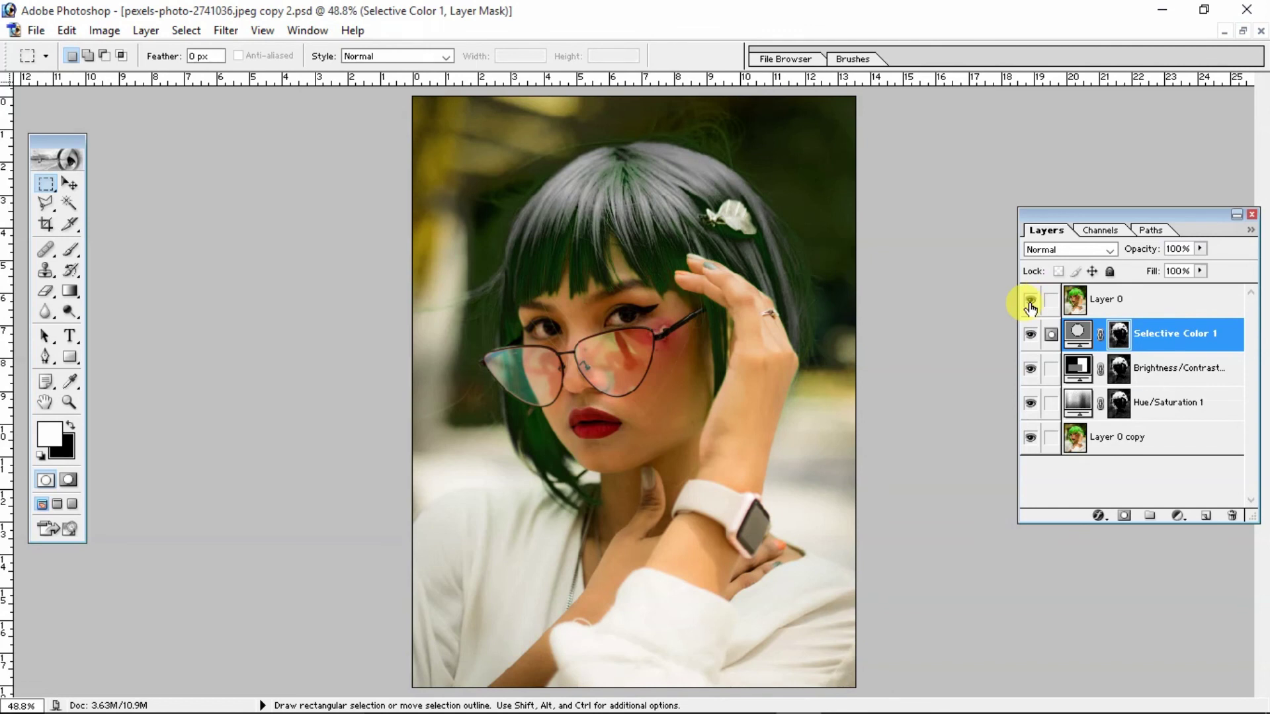
left_click(1029, 301)
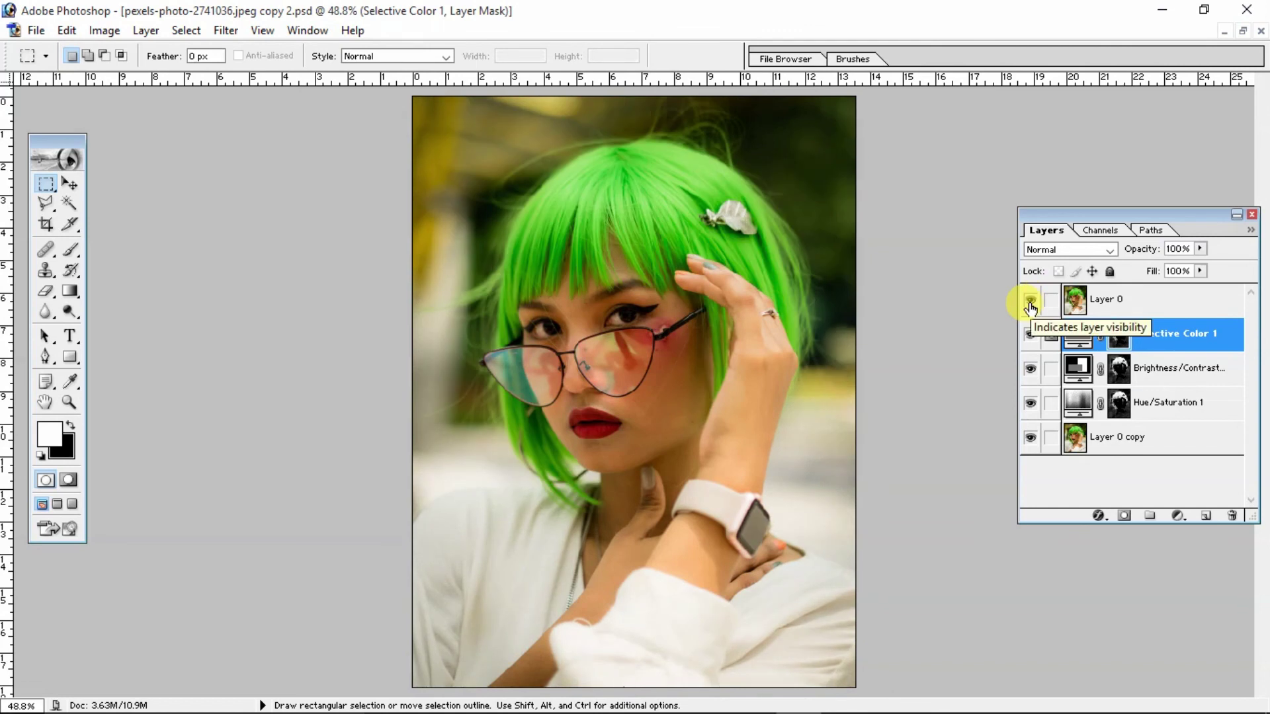
left_click(1030, 302)
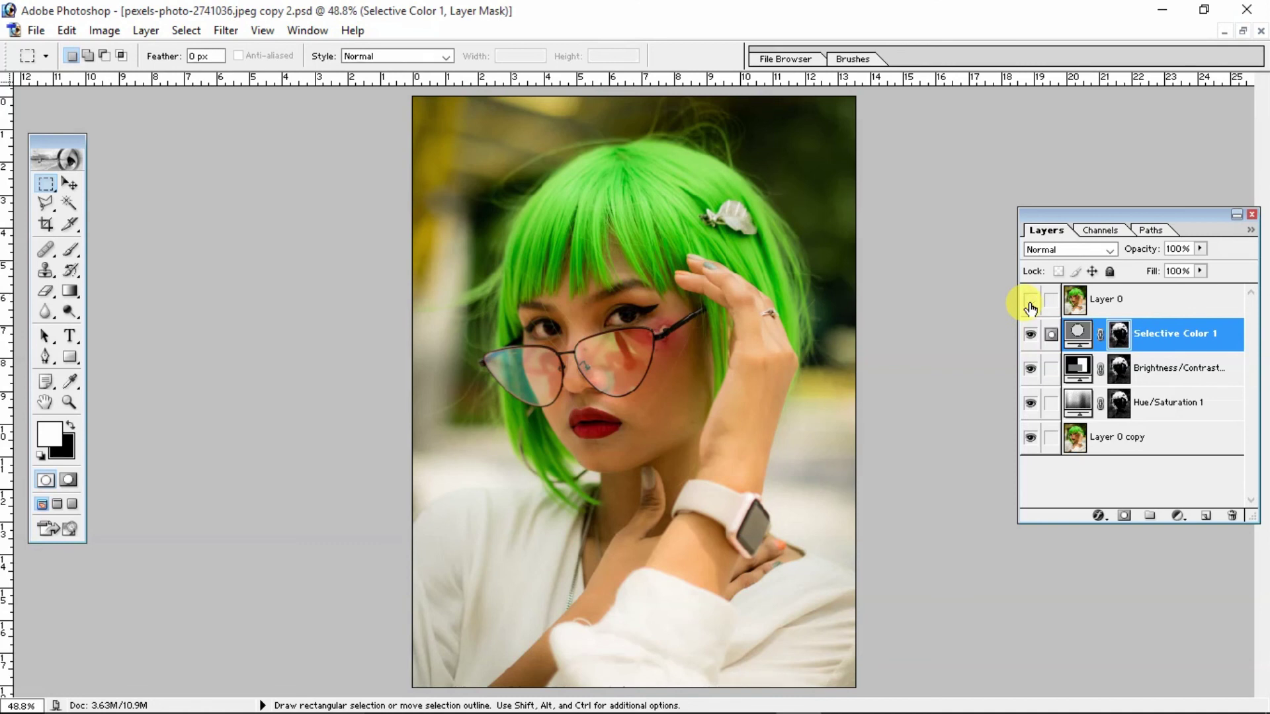
left_click(1030, 303)
left_click(1030, 303)
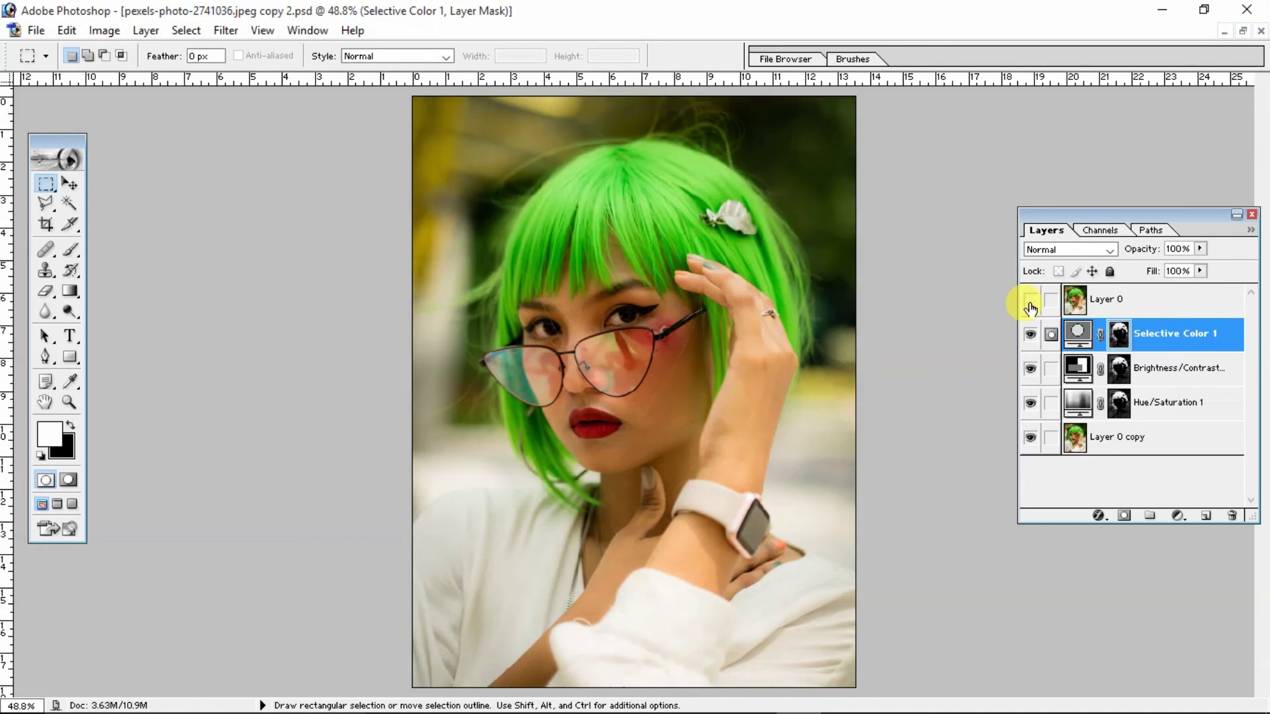